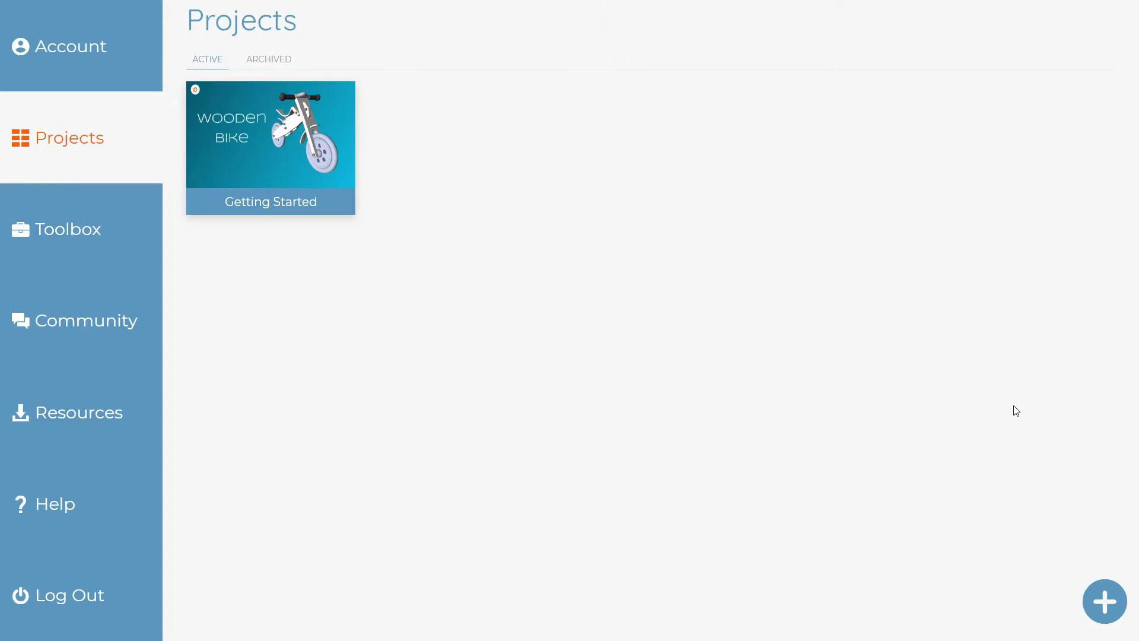
Open the Getting Started project in the designer.
{"action": "mouse_move", "coordinate": [293, 93]}
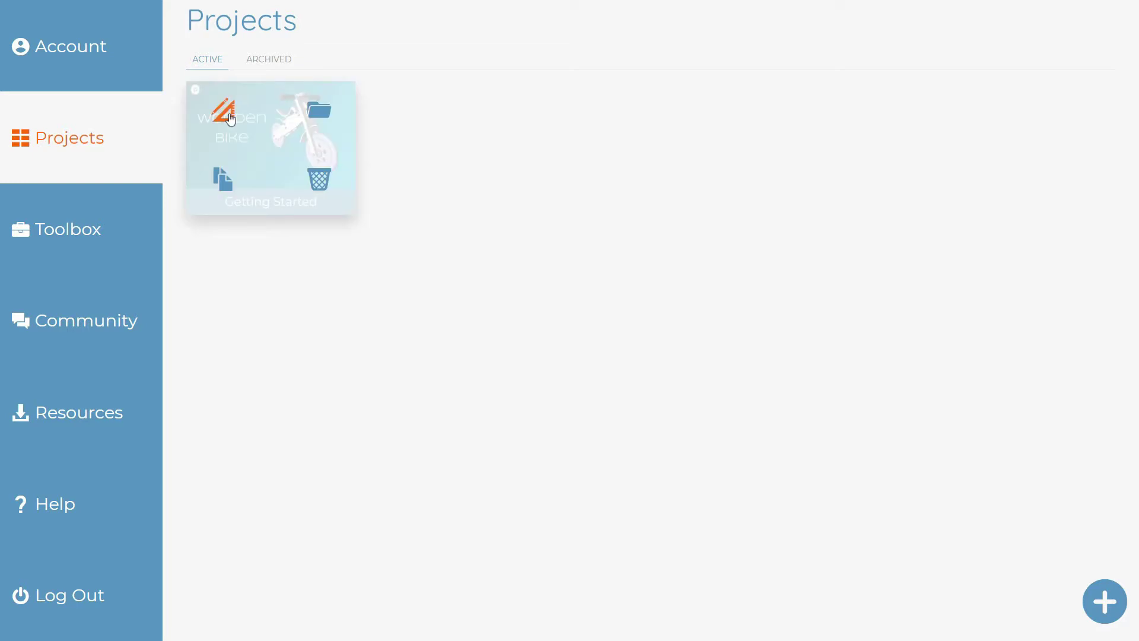
{"action": "left_click", "coordinate": [231, 118]}
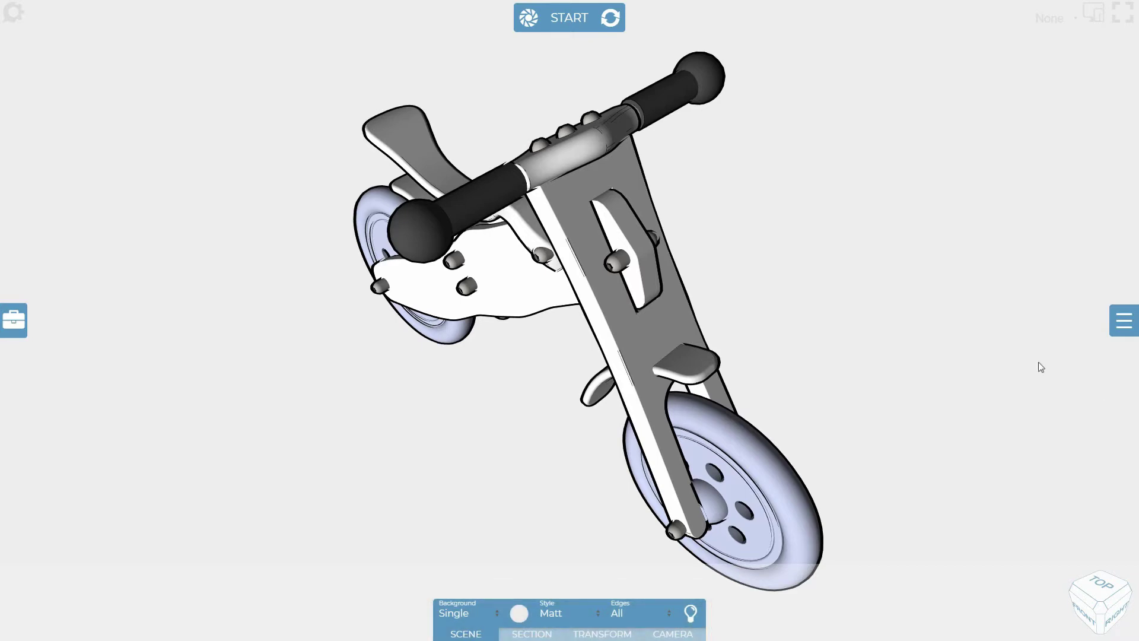
Inspect the part options for the bike's front forks, and view the overview of the project's steps.
{"action": "left_click", "coordinate": [642, 330]}
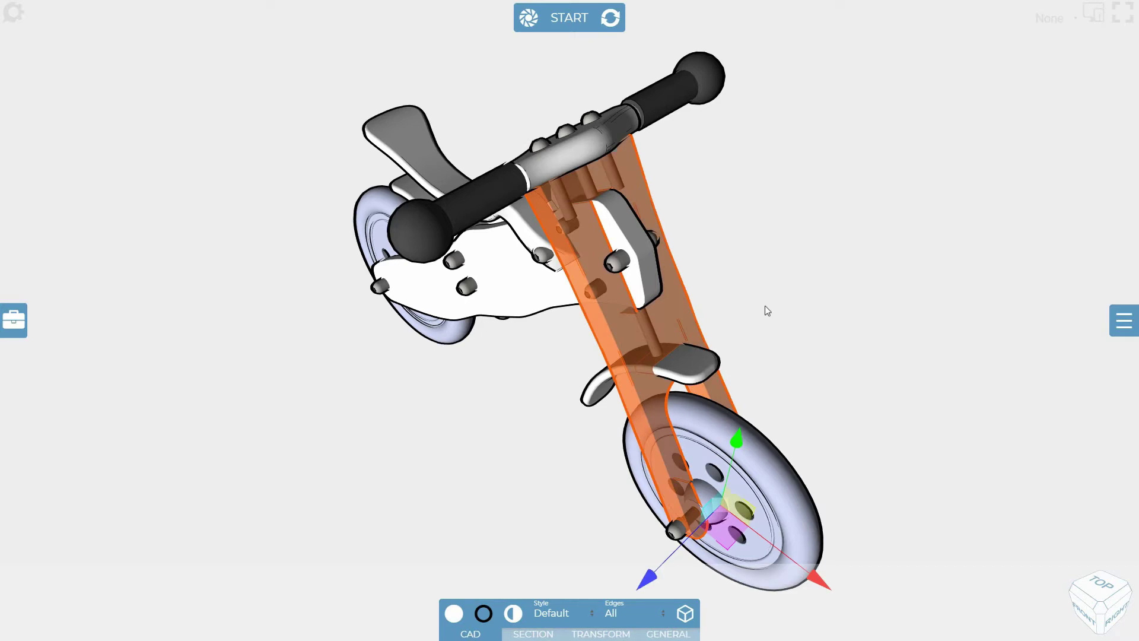
{"action": "left_click", "coordinate": [764, 305]}
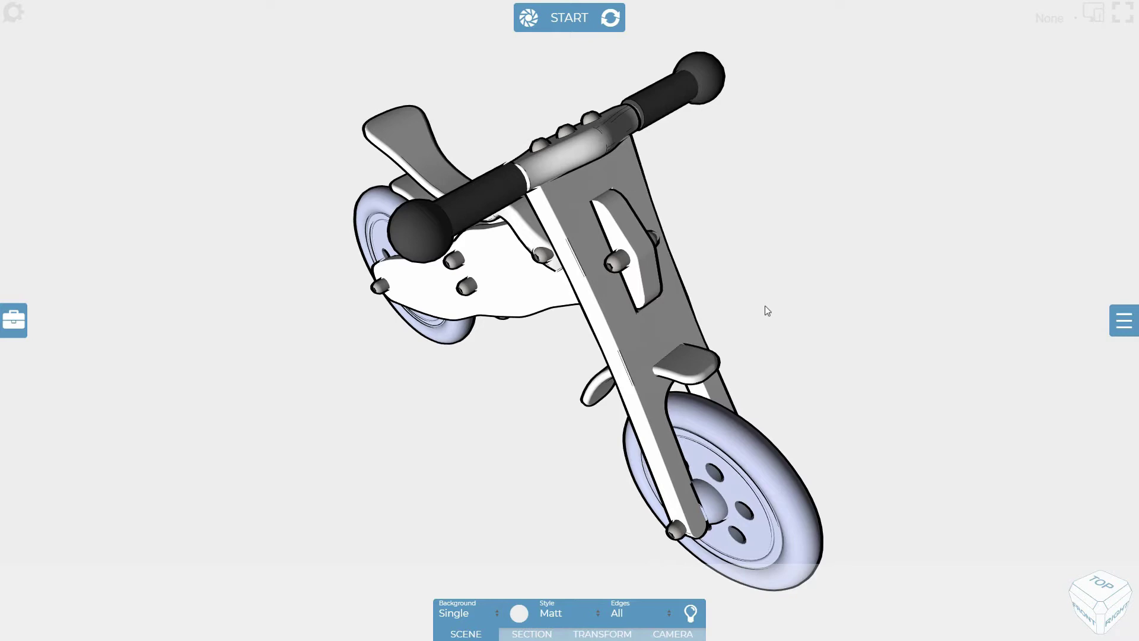
{"action": "left_click", "coordinate": [573, 25]}
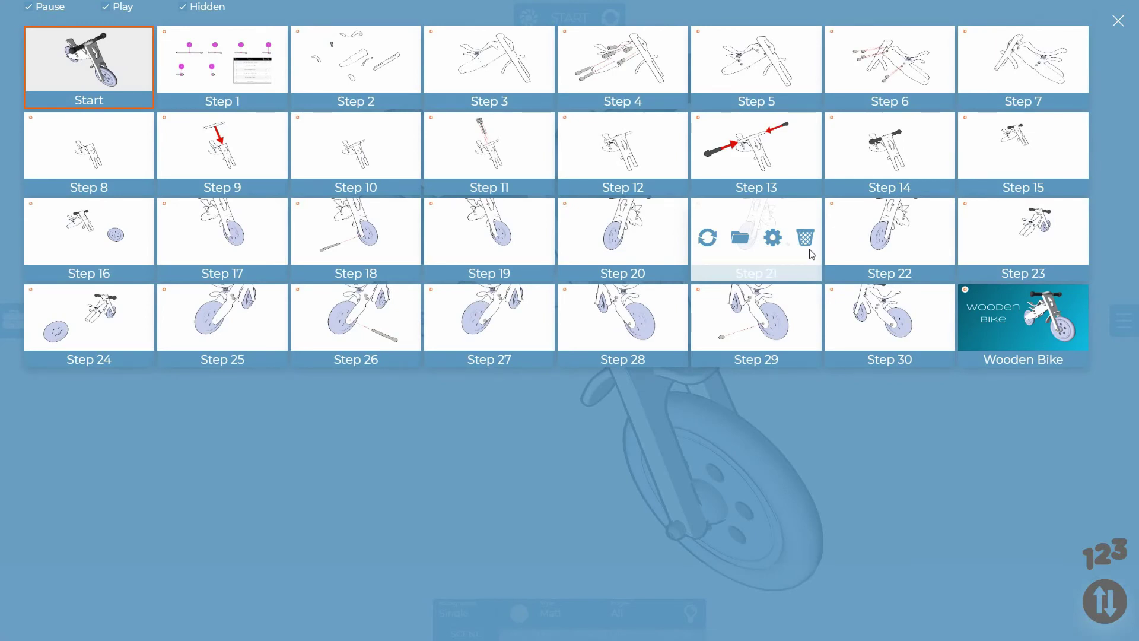
{"action": "left_click", "coordinate": [1118, 21]}
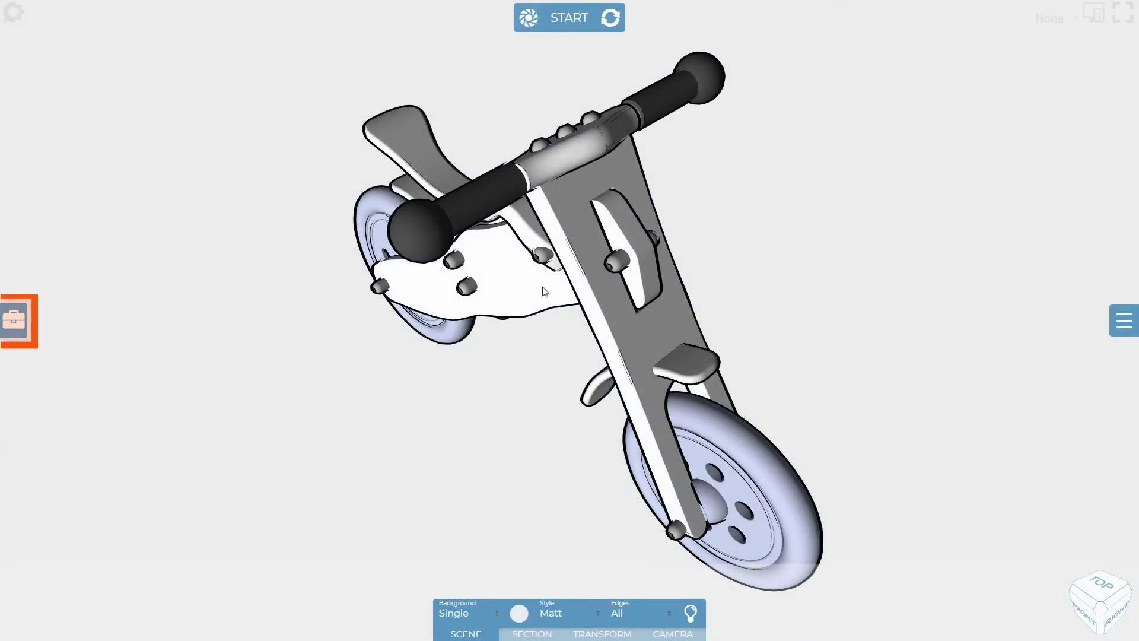
Look over the items available in the user category's Default toolbox.
{"action": "left_click", "coordinate": [14, 320]}
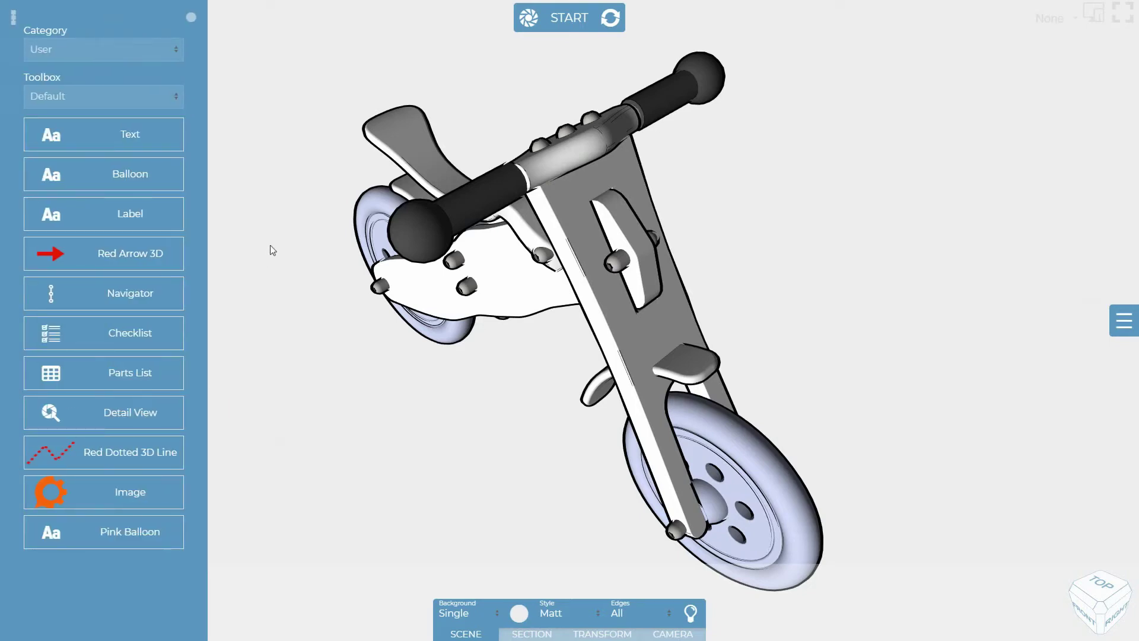
{"action": "left_click", "coordinate": [287, 218]}
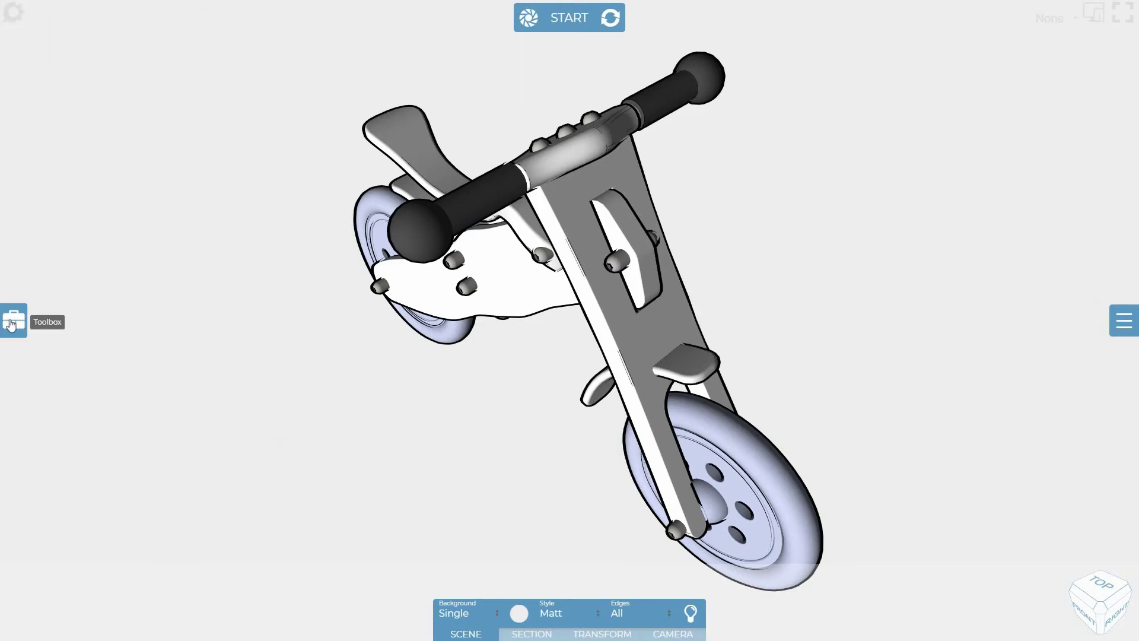
{"action": "left_click", "coordinate": [12, 322]}
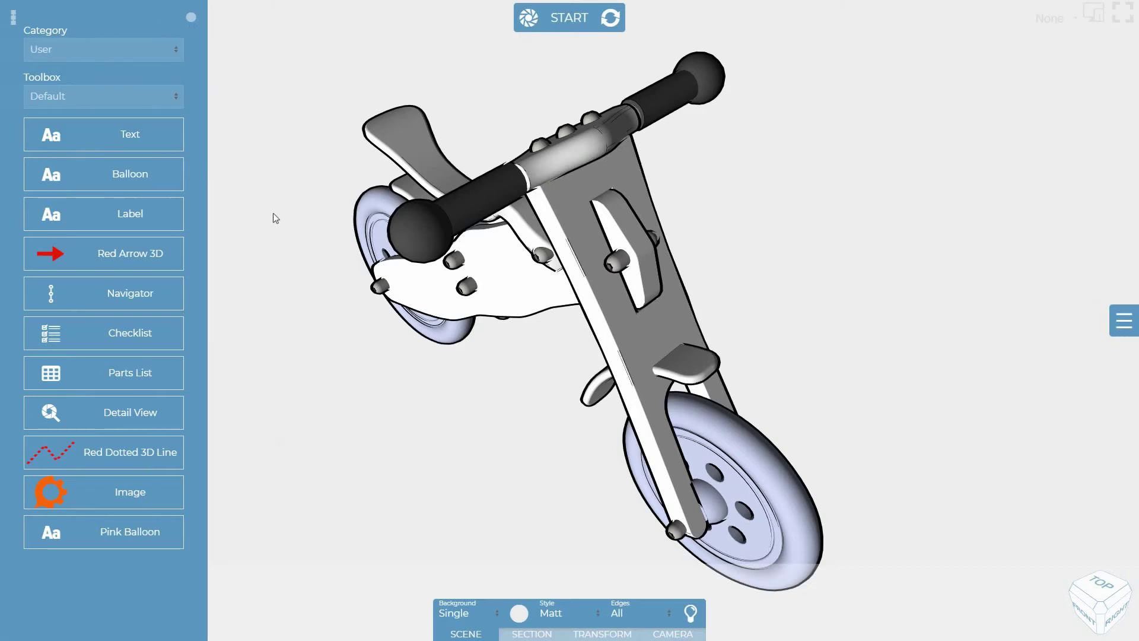
{"action": "left_click", "coordinate": [281, 239]}
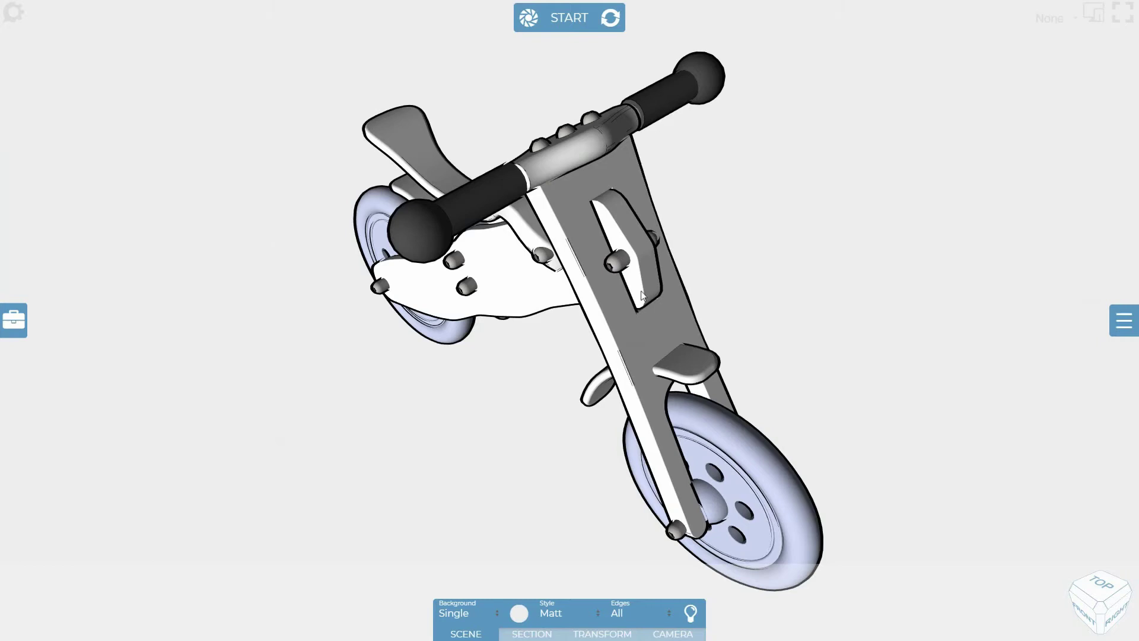
Look through the selection options, the CAD part tree and the tree of placed toolbox items.
{"action": "left_click", "coordinate": [1128, 322]}
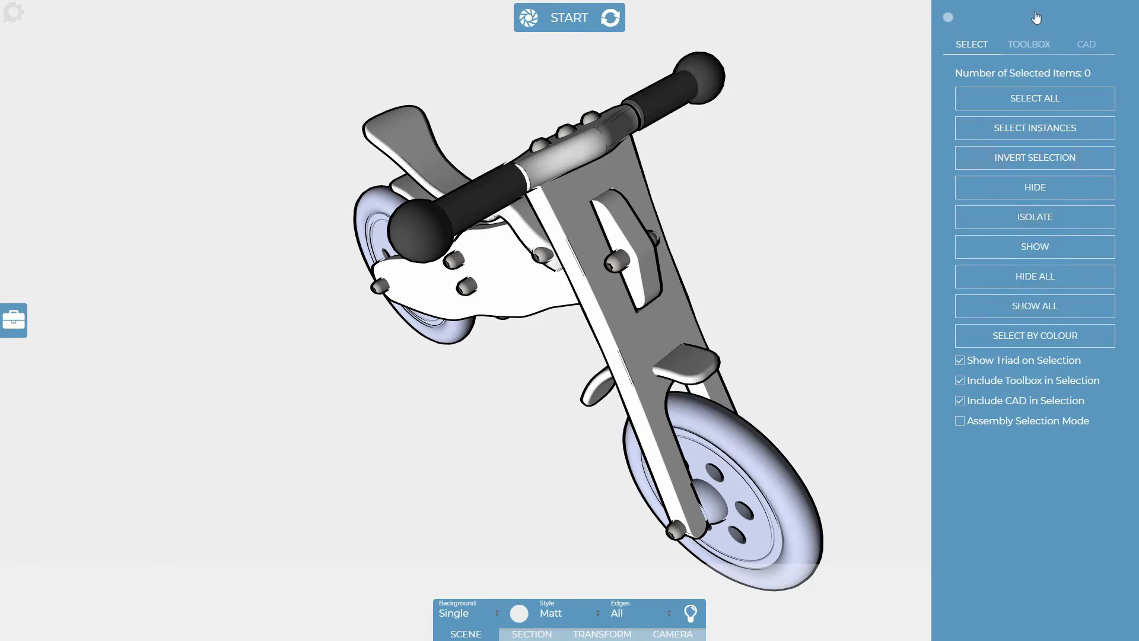
{"action": "left_click", "coordinate": [1086, 44]}
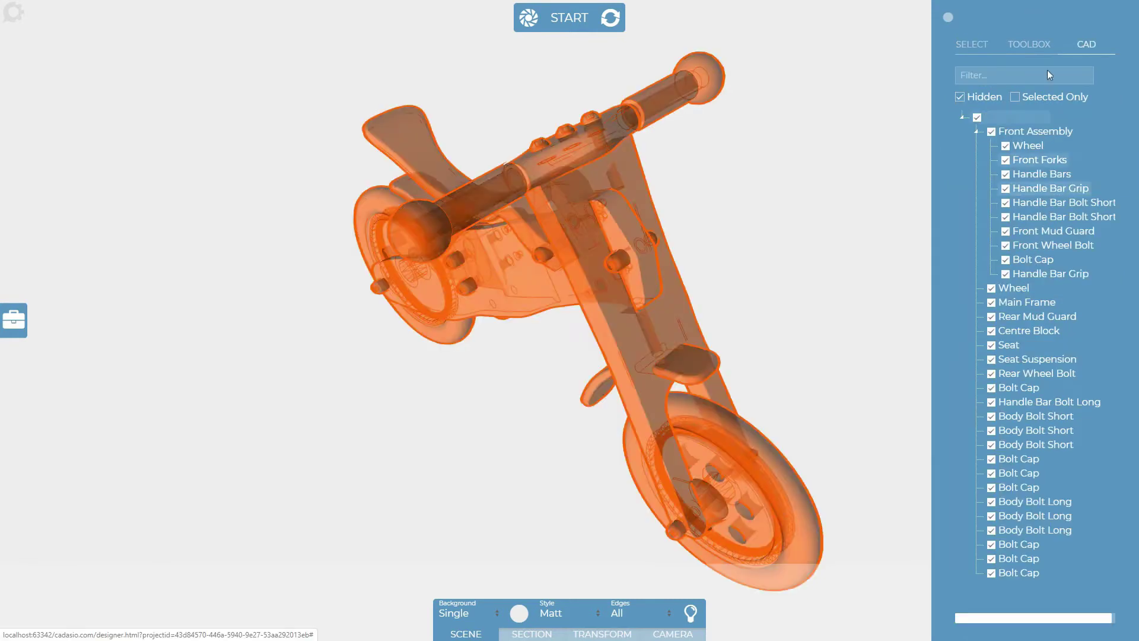
{"action": "left_click", "coordinate": [1028, 45]}
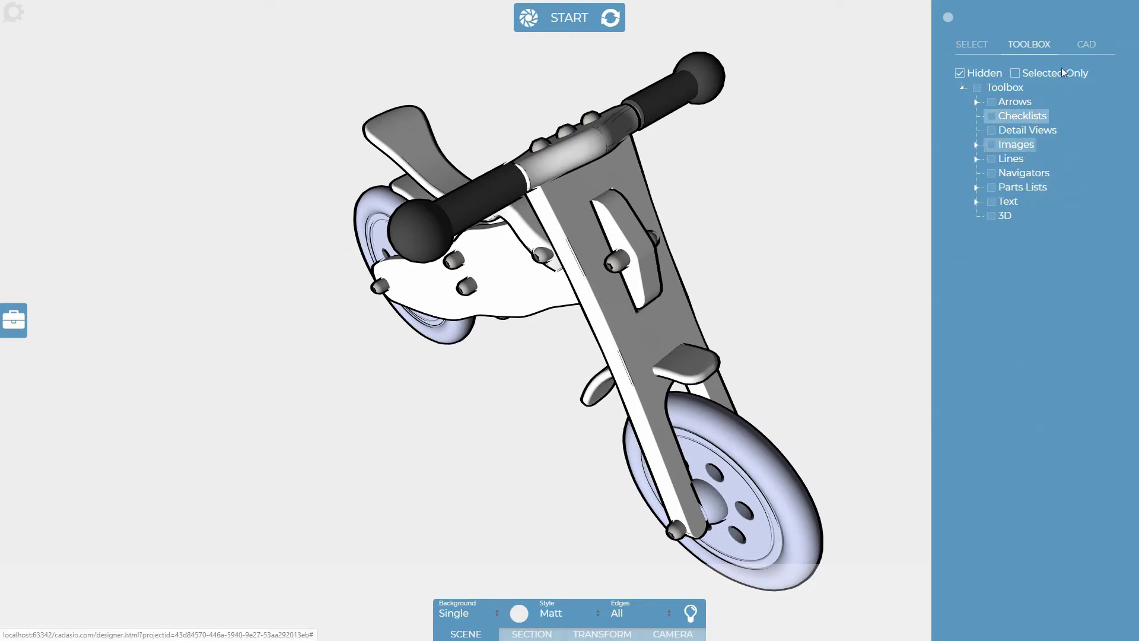
Hide the Front Assembly of the Wooden Bike and show it again.
{"action": "left_click", "coordinate": [1087, 44]}
{"action": "left_click", "coordinate": [992, 132]}
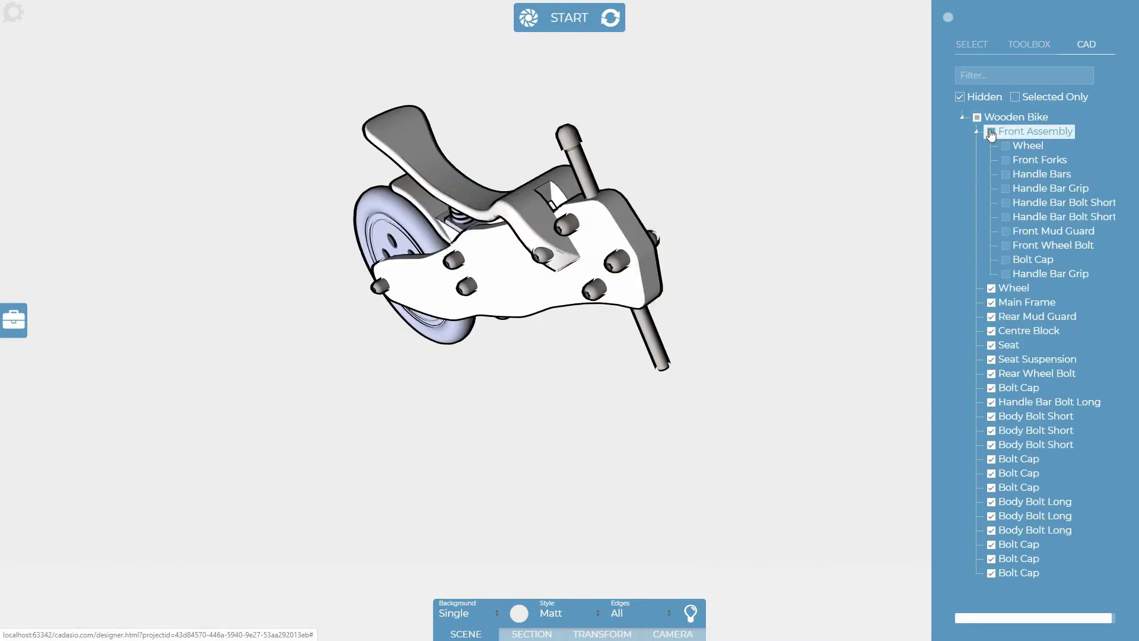
{"action": "left_click", "coordinate": [991, 131]}
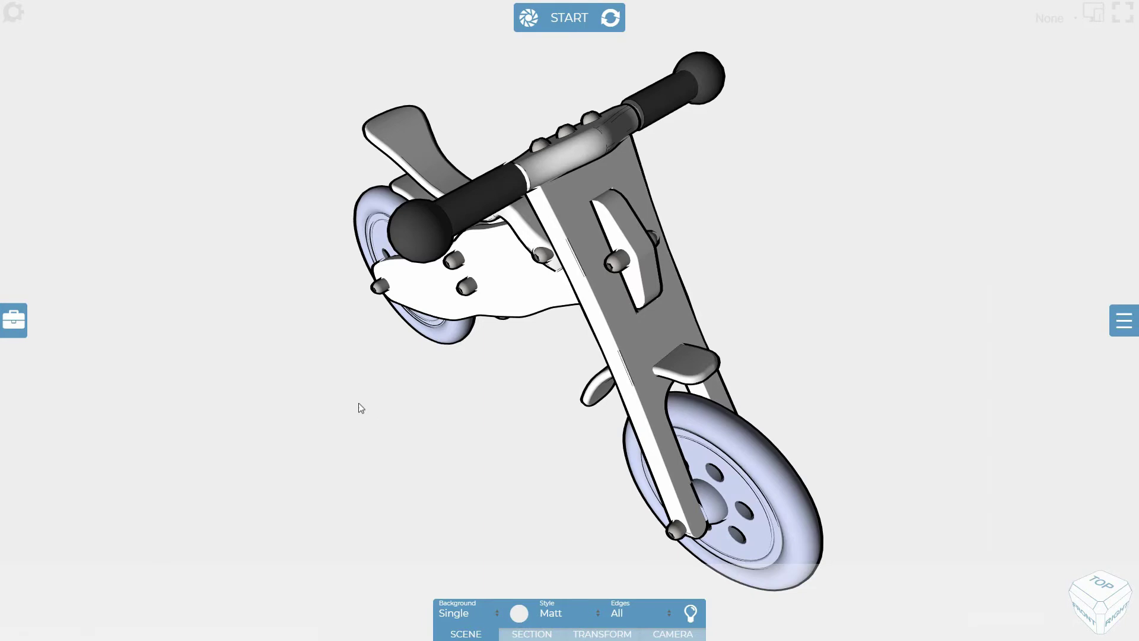
Examine the whole bike by panning, orbiting and zooming the view.
{"action": "right_click_drag", "start_coordinate": [376, 405], "coordinate": [315, 386]}
{"action": "left_click_drag", "start_coordinate": [313, 389], "coordinate": [326, 347]}
{"action": "scroll", "coordinate": [540, 394], "scroll_direction": "up", "scroll_amount": 3}
{"action": "scroll", "coordinate": [540, 393], "scroll_direction": "down", "scroll_amount": 3}
{"action": "scroll", "coordinate": [540, 390], "scroll_direction": "up", "scroll_amount": 2}
{"action": "scroll", "coordinate": [536, 377], "scroll_direction": "down", "scroll_amount": 5}
{"action": "scroll", "coordinate": [536, 373], "scroll_direction": "up", "scroll_amount": 1}
{"action": "scroll", "coordinate": [535, 367], "scroll_direction": "down", "scroll_amount": 1}
{"action": "left_click_drag", "start_coordinate": [537, 372], "coordinate": [536, 332]}
{"action": "scroll", "coordinate": [541, 323], "scroll_direction": "up", "scroll_amount": 3}
Select the bike's main frame, and then clear the selection.
{"action": "left_click", "coordinate": [542, 320]}
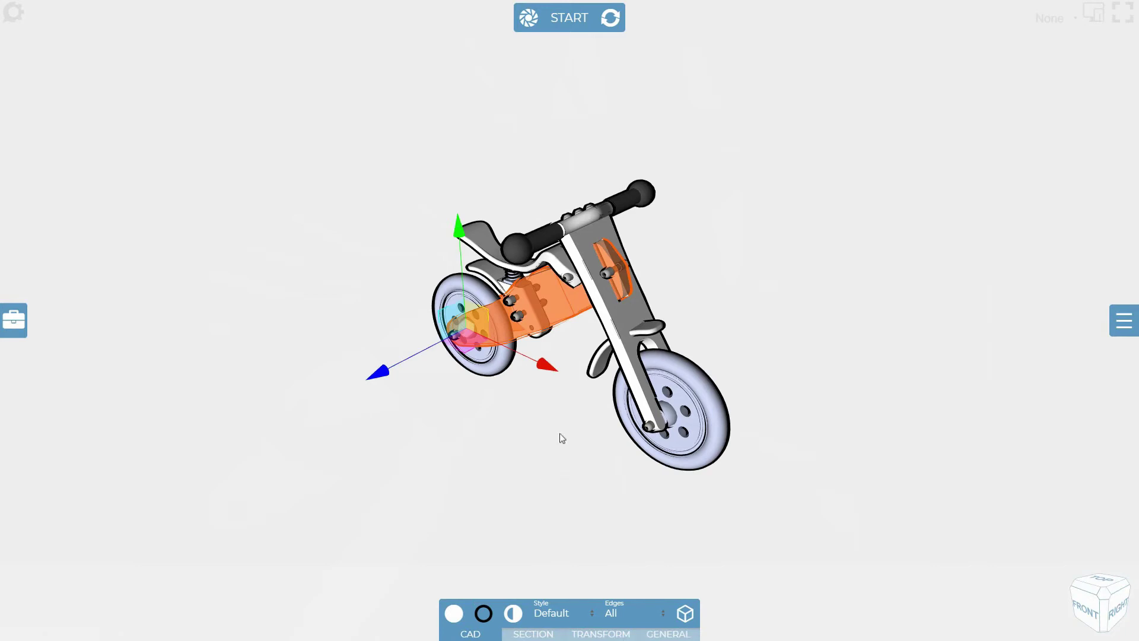
{"action": "left_click", "coordinate": [629, 323]}
{"action": "left_click", "coordinate": [560, 401]}
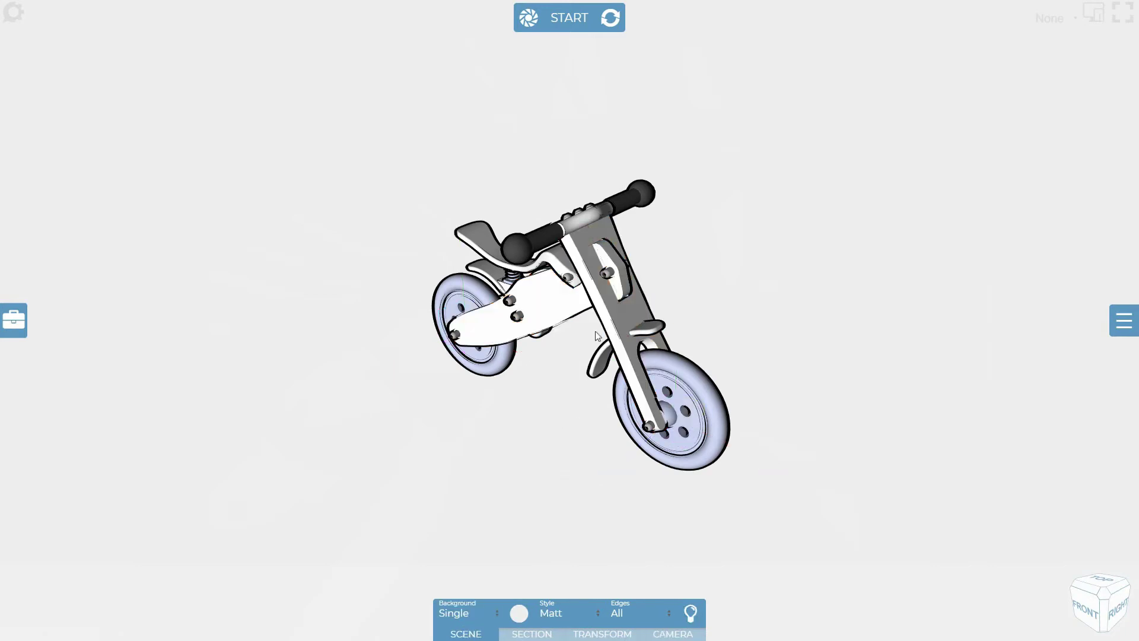
Zoom in on the far handle bar grip, and then fit the whole bike in the view.
{"action": "double_click", "coordinate": [635, 203]}
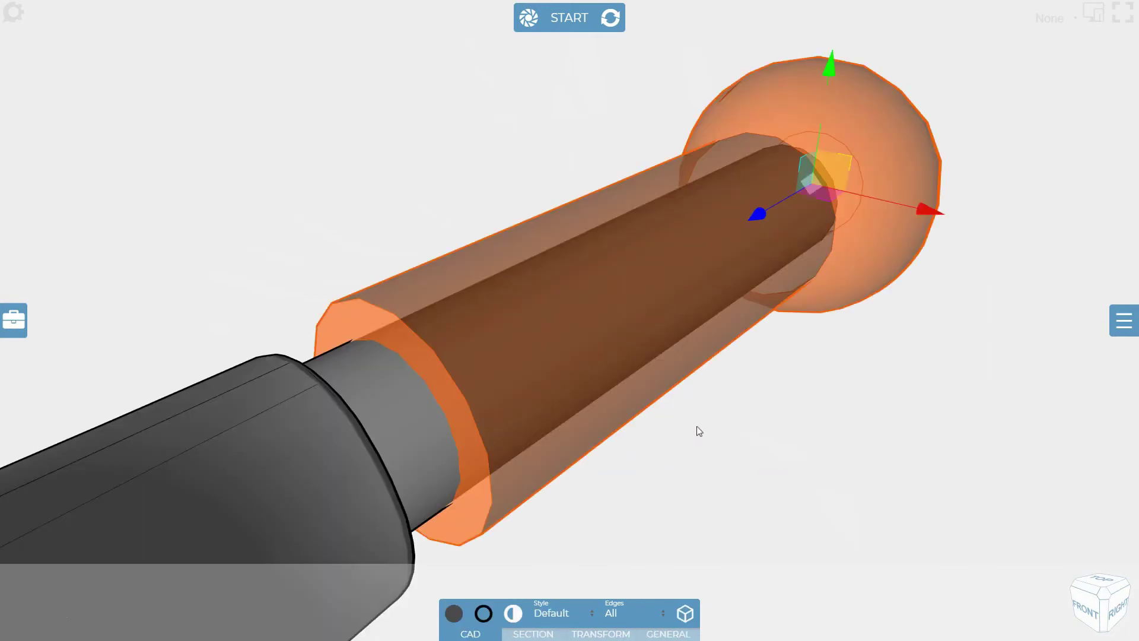
{"action": "left_click", "coordinate": [410, 186]}
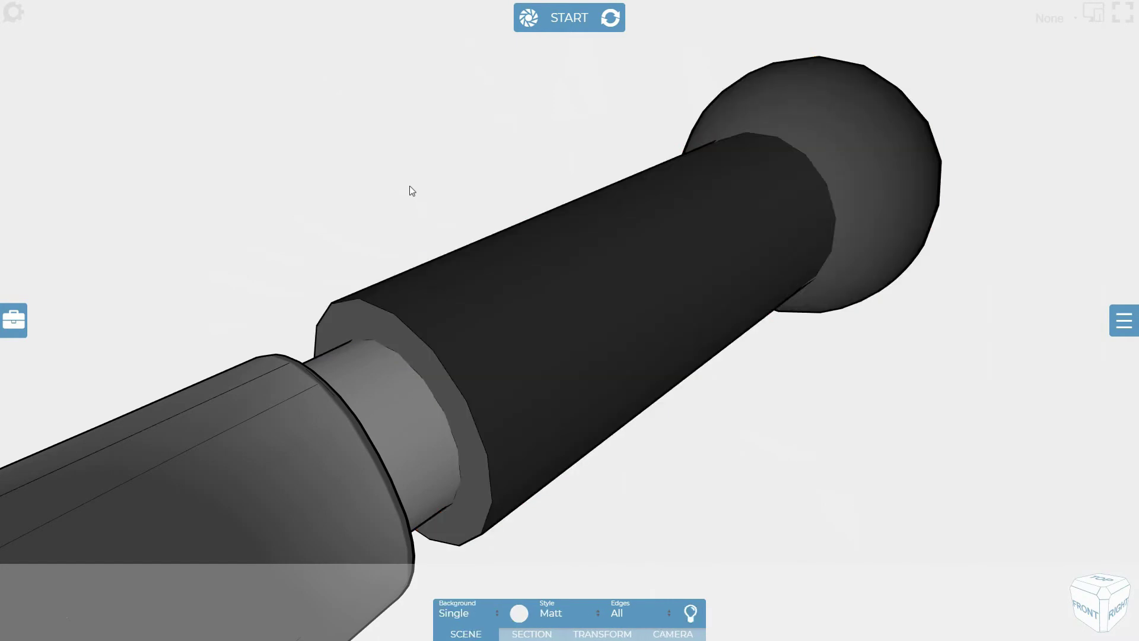
{"action": "double_click", "coordinate": [286, 149]}
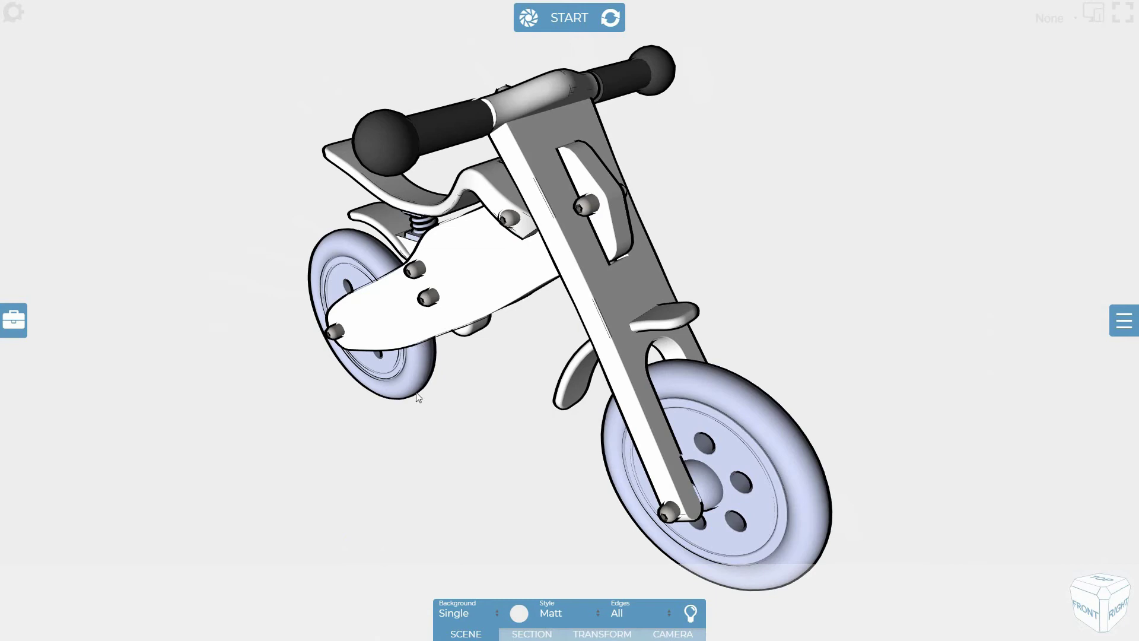
Select the front forks and clear the selection, and do this twice.
{"action": "left_click", "coordinate": [618, 275]}
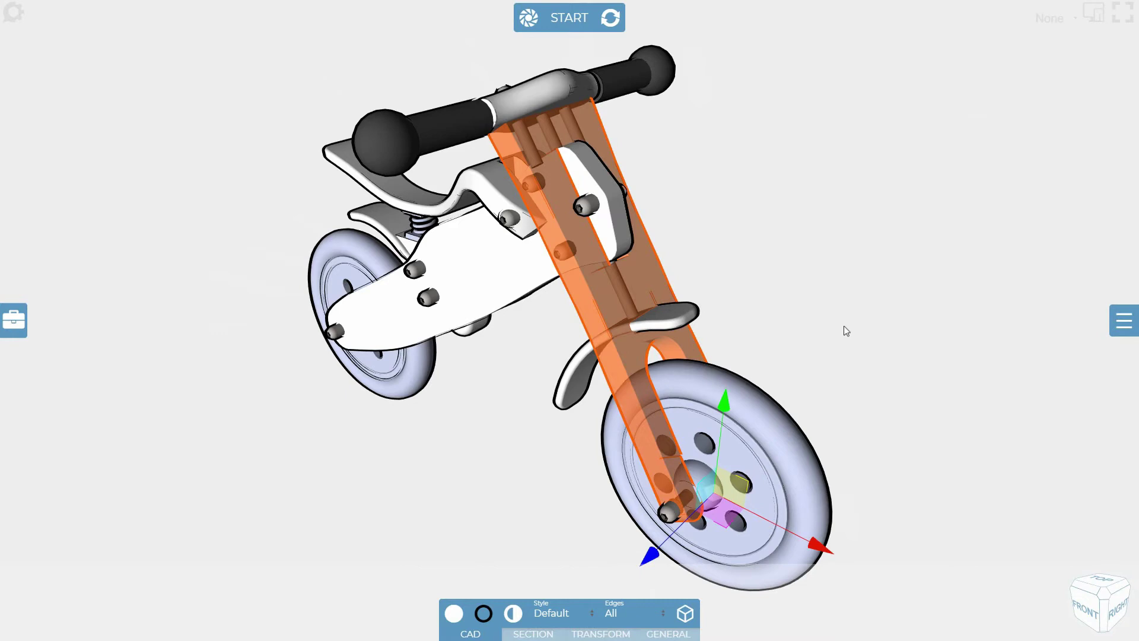
{"action": "left_click", "coordinate": [799, 292]}
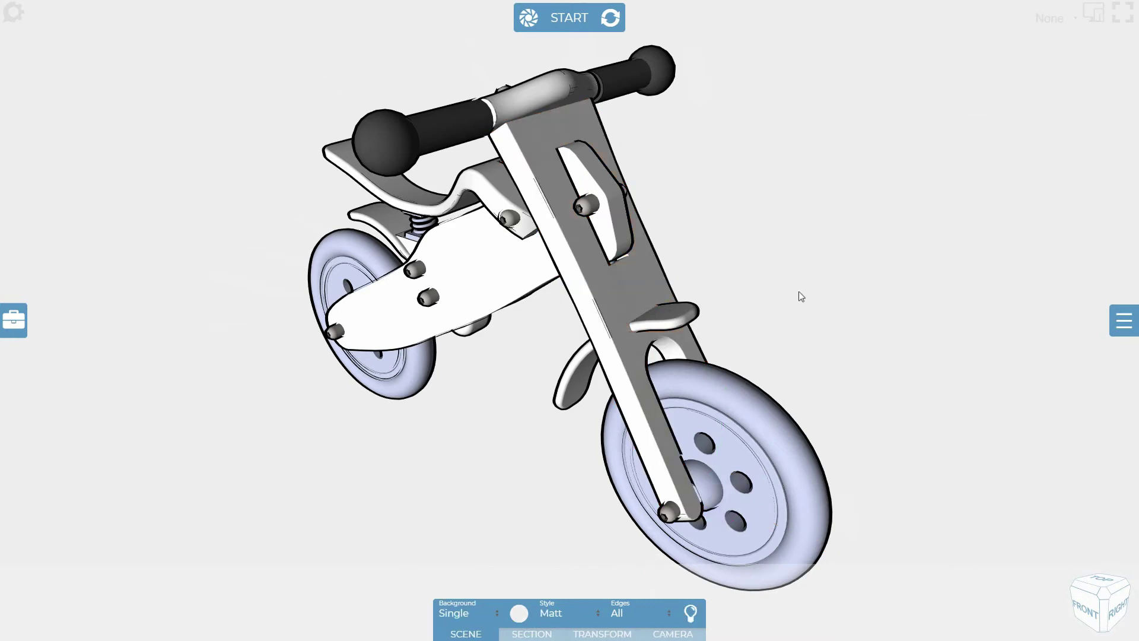
{"action": "left_click", "coordinate": [596, 291]}
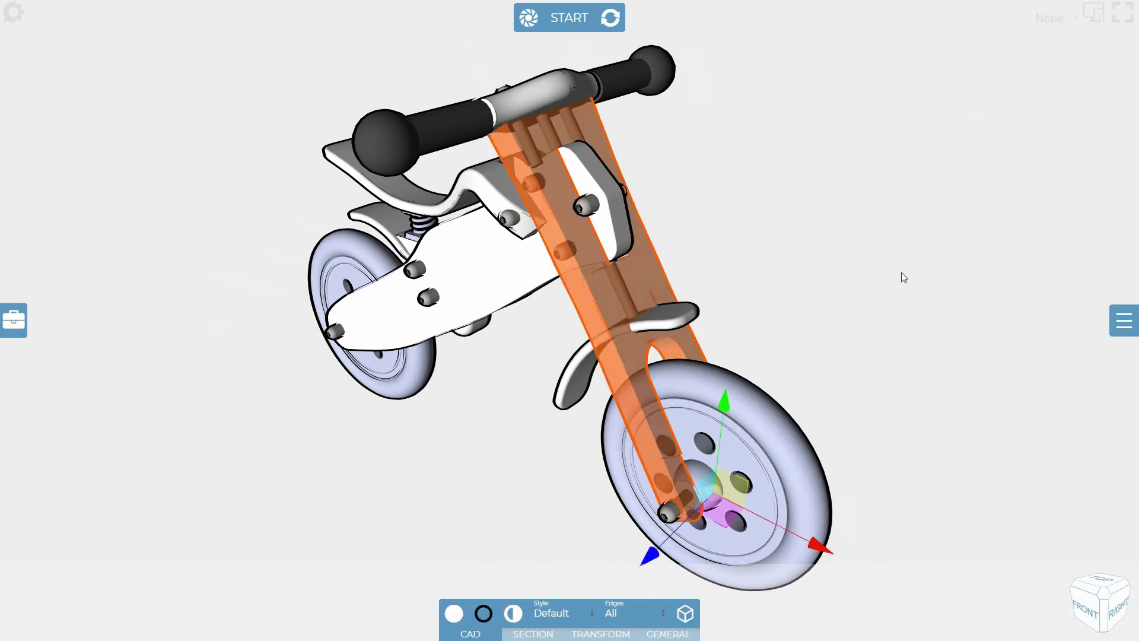
{"action": "left_click", "coordinate": [890, 273]}
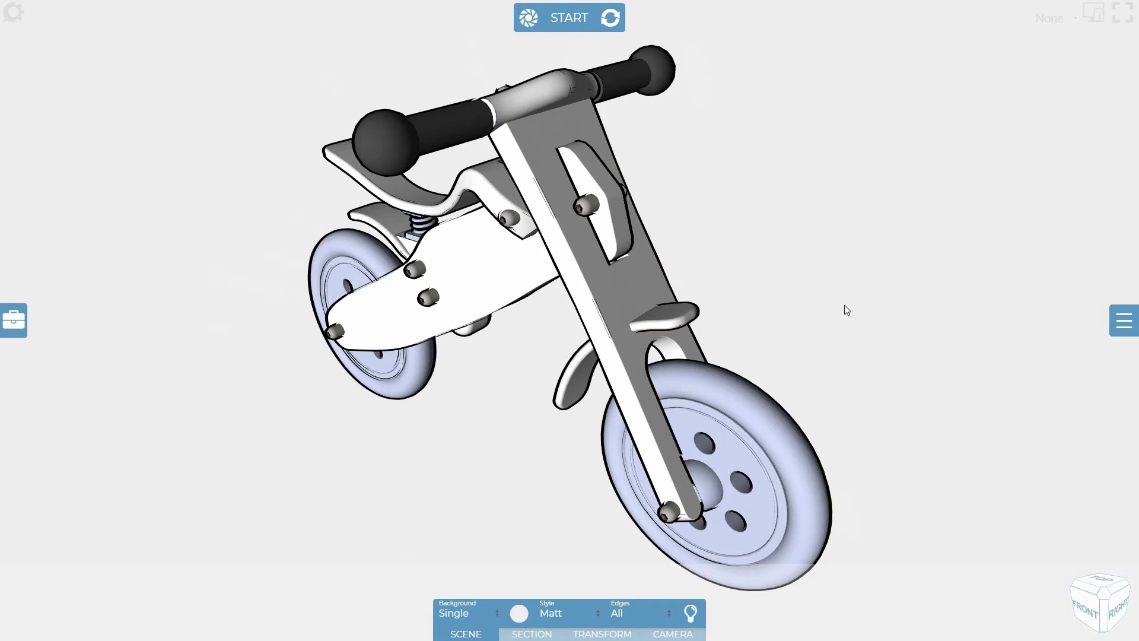
View the bike from the standard front, top, back and bottom orientations.
{"action": "mouse_move", "coordinate": [951, 334]}
{"action": "left_mouse_down"}
{"action": "mouse_move", "coordinate": [768, 322]}
{"action": "mouse_move", "coordinate": [1006, 315]}
{"action": "mouse_move", "coordinate": [680, 318]}
{"action": "mouse_move", "coordinate": [985, 330]}
{"action": "mouse_move", "coordinate": [965, 334]}
{"action": "left_mouse_up"}
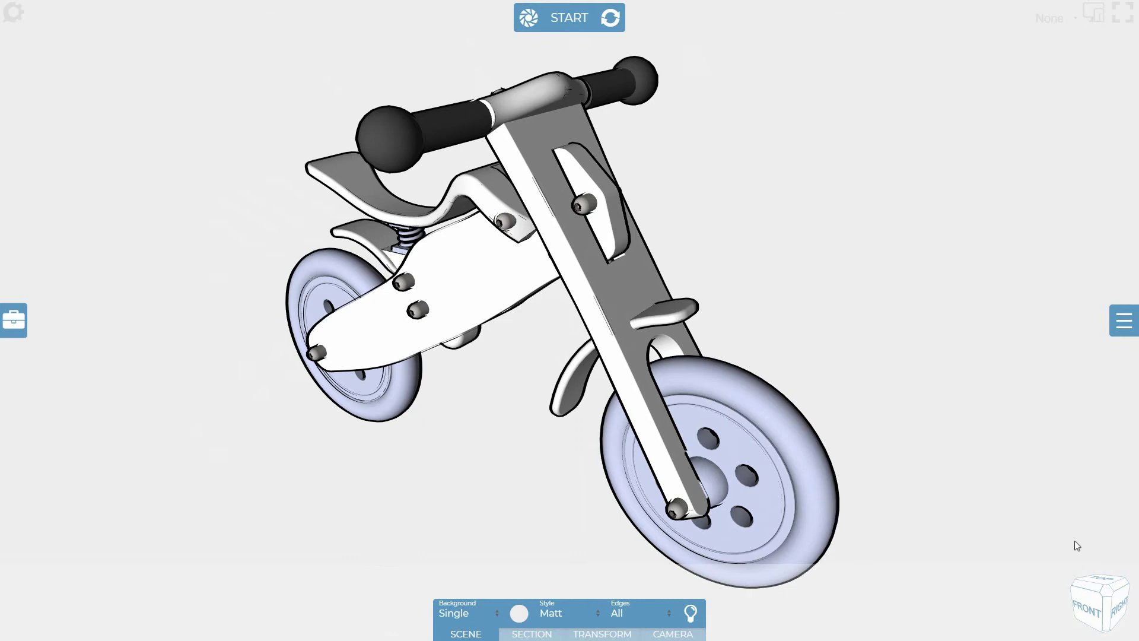
{"action": "left_click", "coordinate": [1089, 603]}
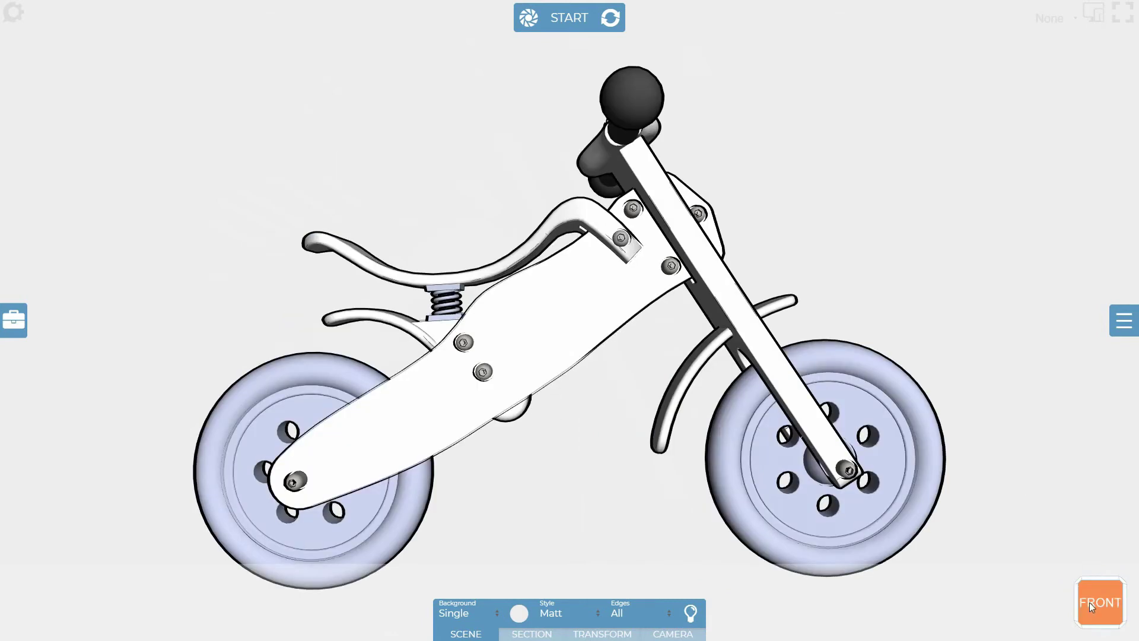
{"action": "left_click", "coordinate": [1095, 575]}
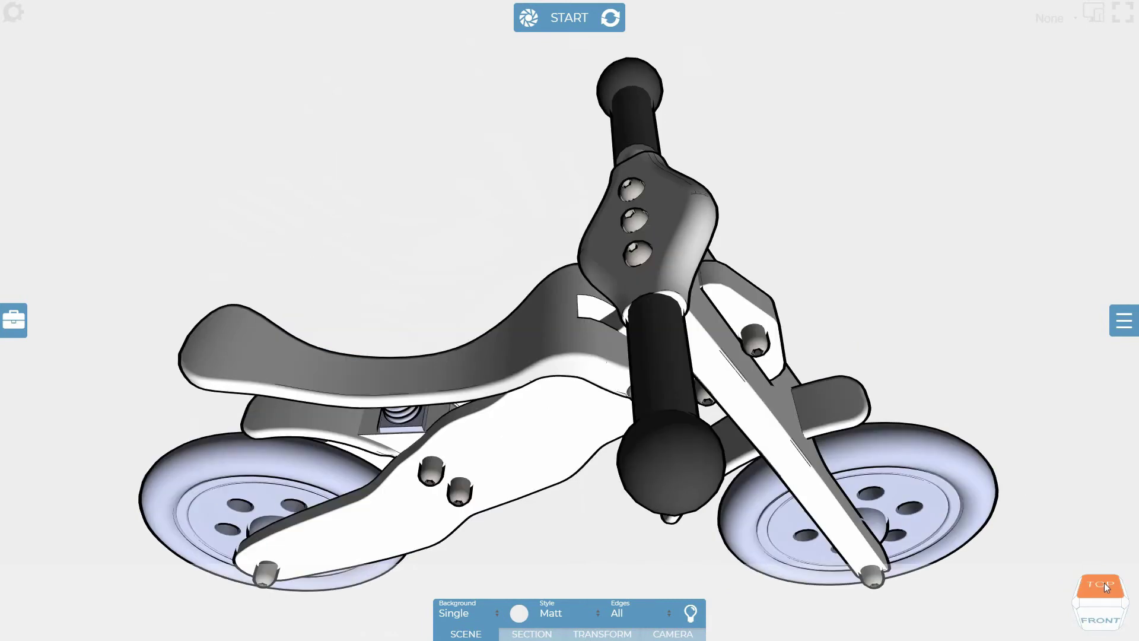
{"action": "left_click", "coordinate": [1104, 583]}
{"action": "left_click", "coordinate": [1101, 577]}
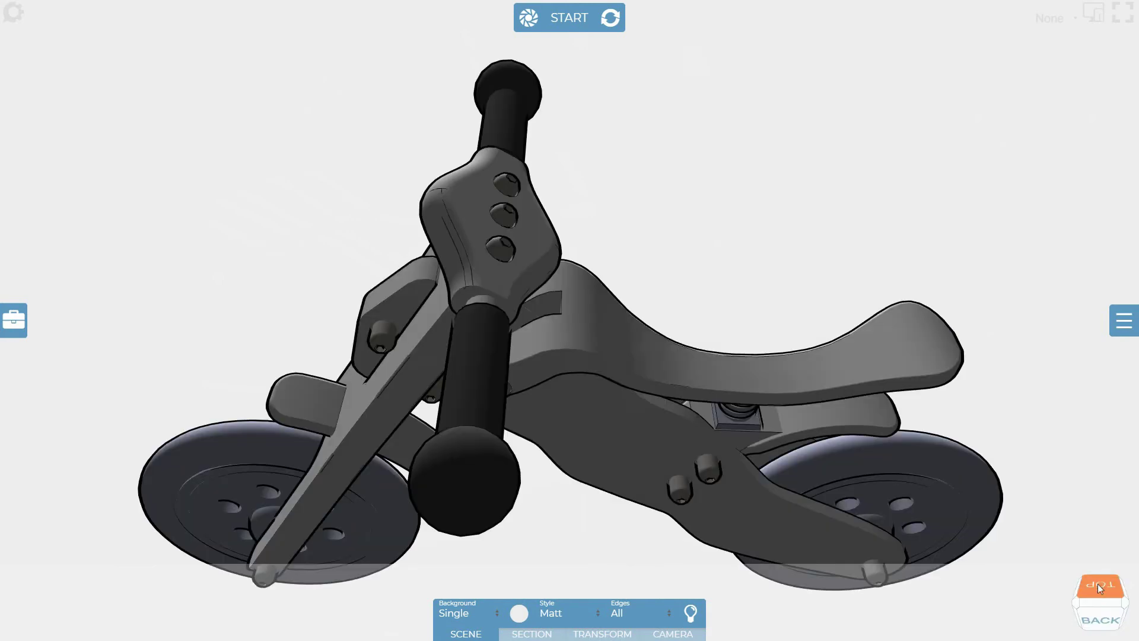
{"action": "left_click", "coordinate": [1098, 583]}
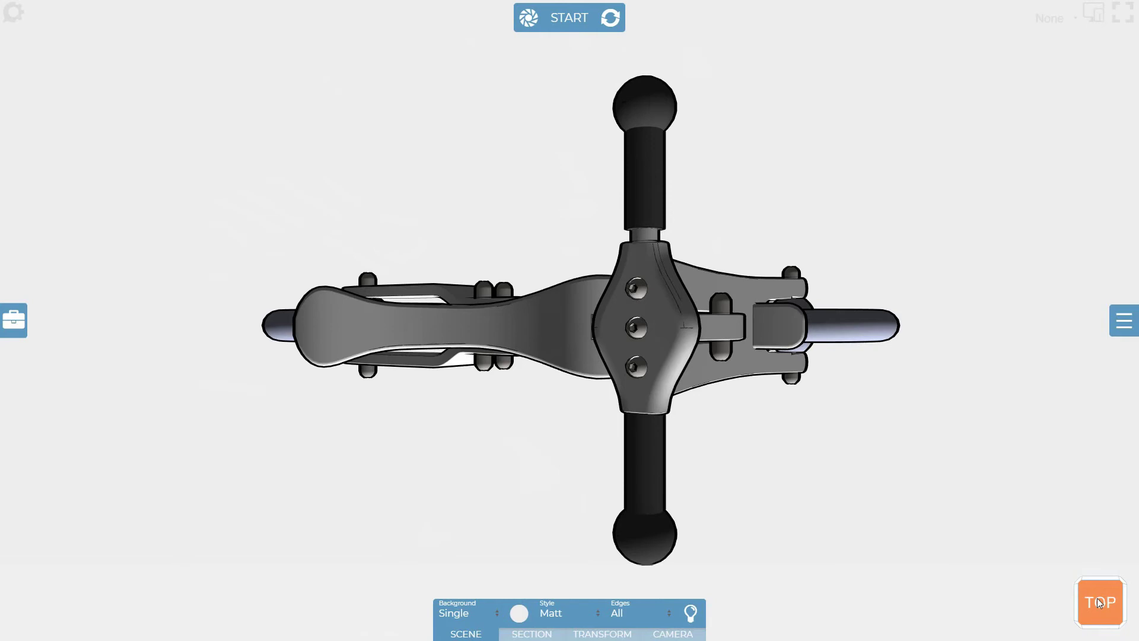
{"action": "left_click", "coordinate": [1098, 599]}
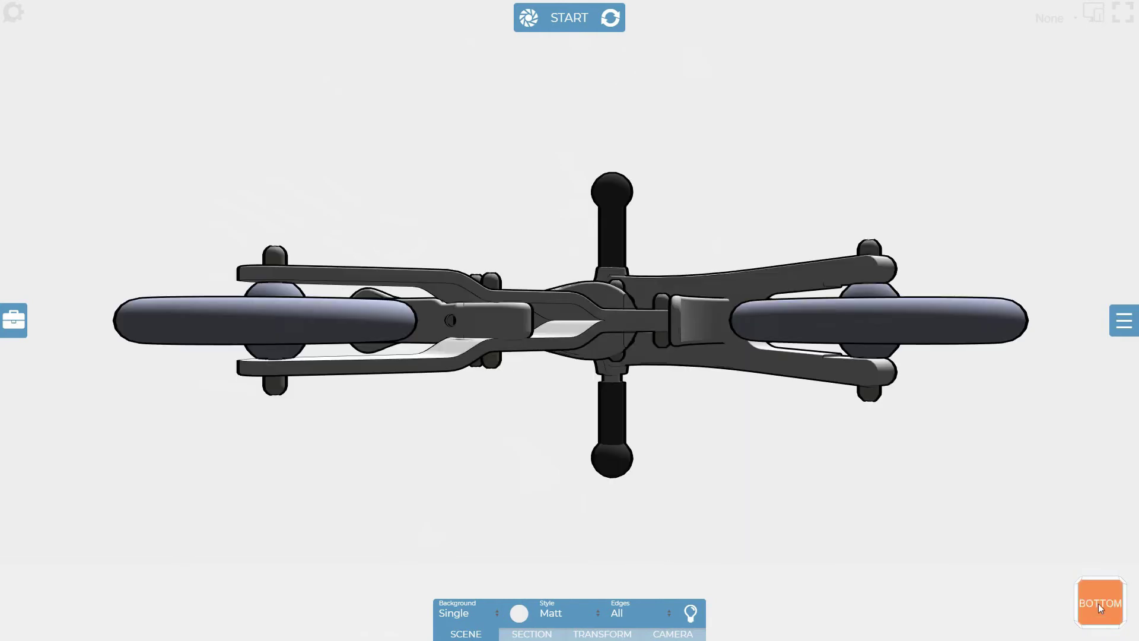
{"action": "left_click", "coordinate": [1099, 602]}
{"action": "left_click", "coordinate": [1101, 597]}
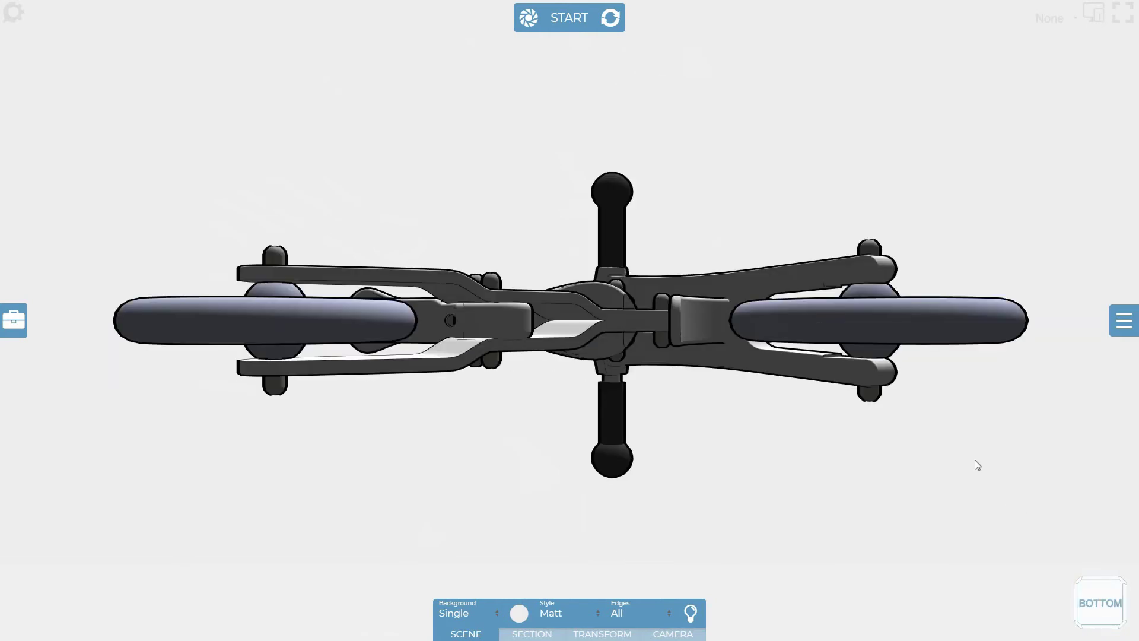
Save a close-up view of the rear wheel and frame end from below as a custom camera named "cam1".
{"action": "right_click", "coordinate": [718, 123]}
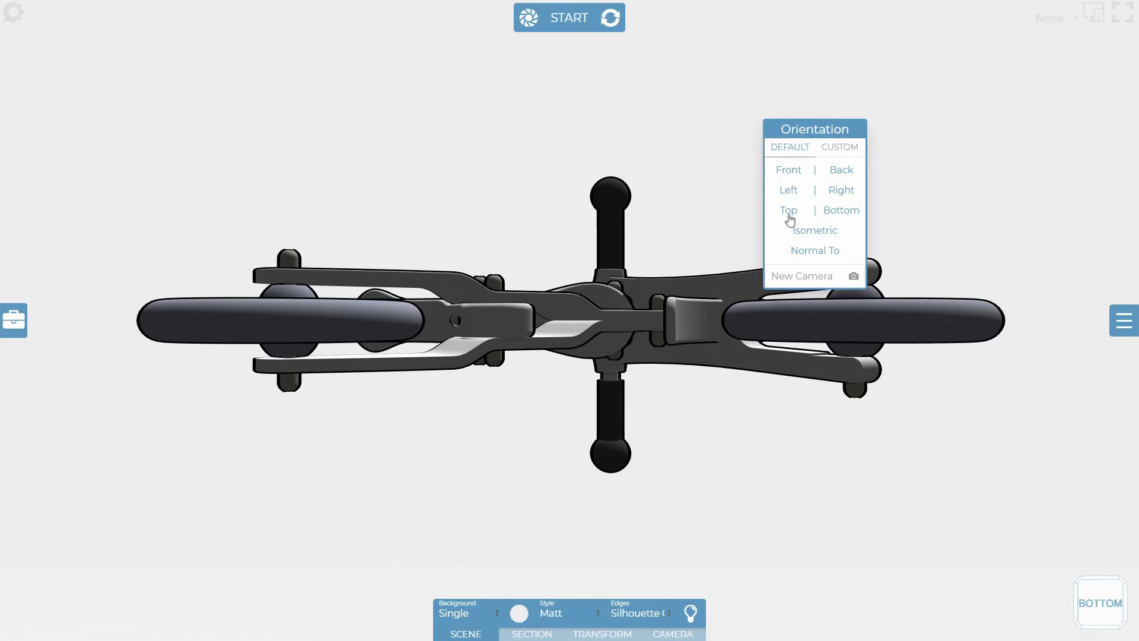
{"action": "left_click_drag", "start_coordinate": [365, 191], "coordinate": [473, 280]}
{"action": "scroll", "coordinate": [472, 279], "scroll_direction": "up", "scroll_amount": 10}
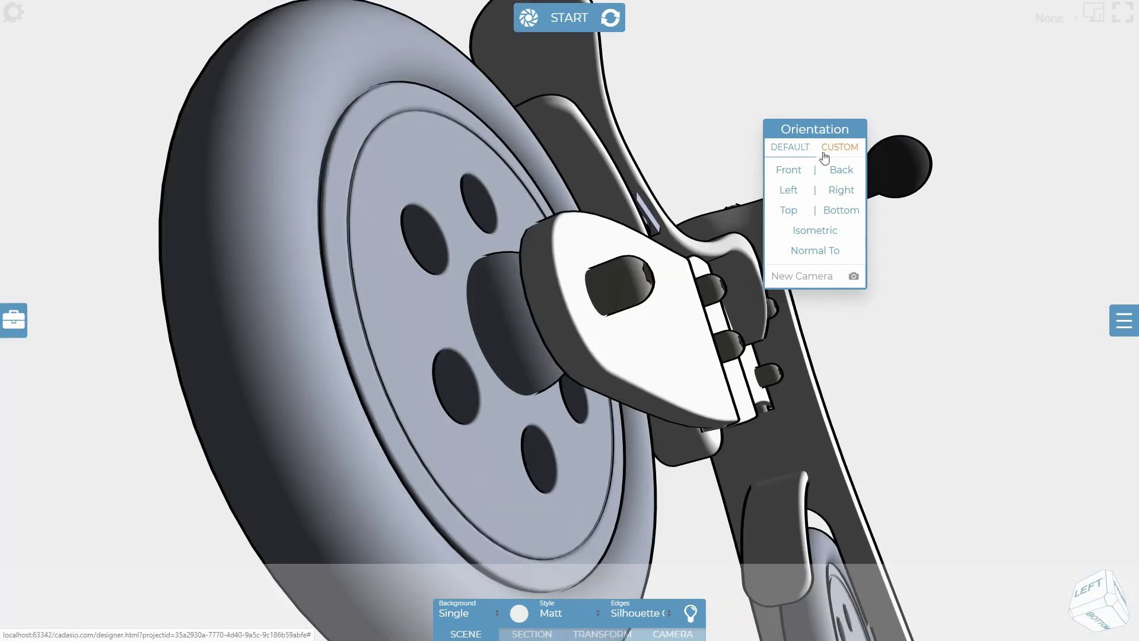
{"action": "left_click", "coordinate": [795, 279]}
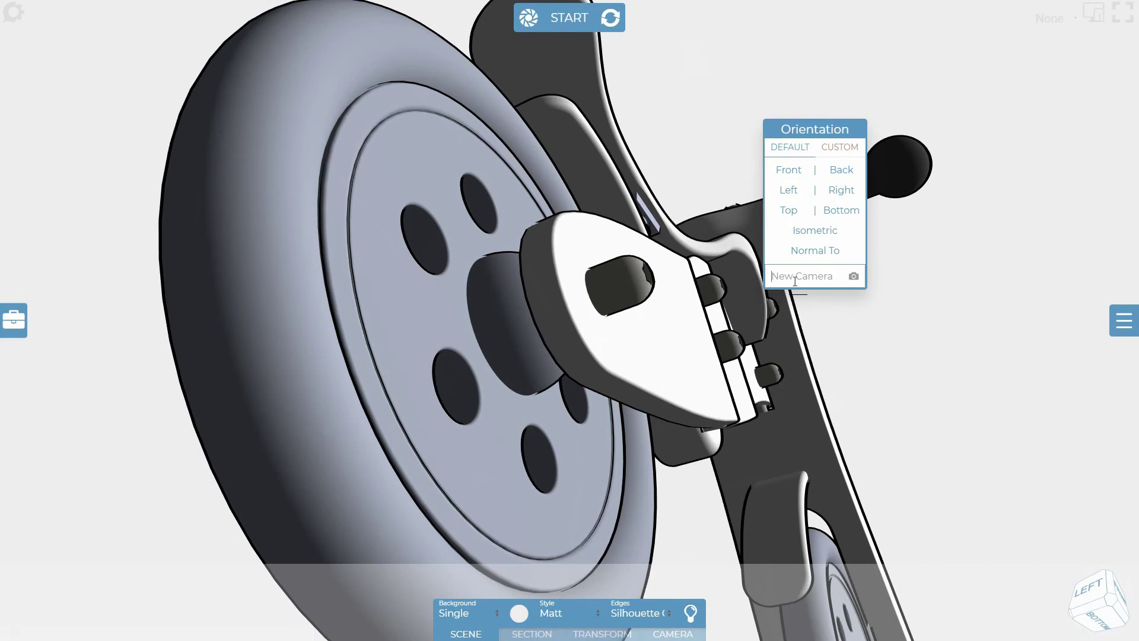
{"action": "type", "text": "cam1"}
{"action": "left_click", "coordinate": [854, 279]}
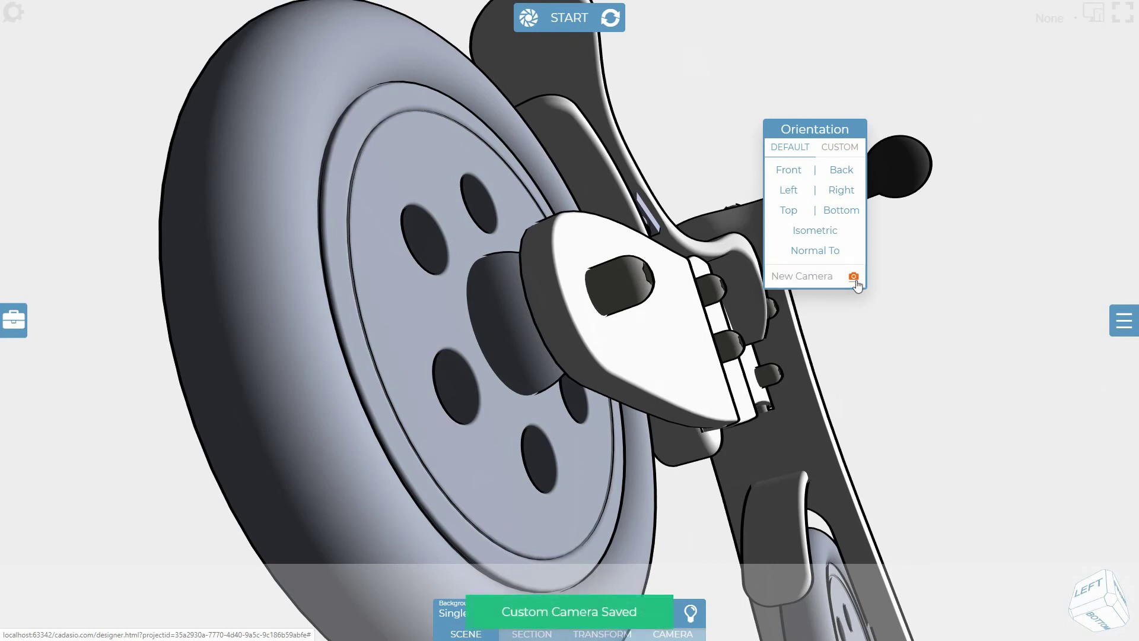
Restore the close-up view saved as custom camera "cam1" and close the orientation box.
{"action": "left_click", "coordinate": [840, 148]}
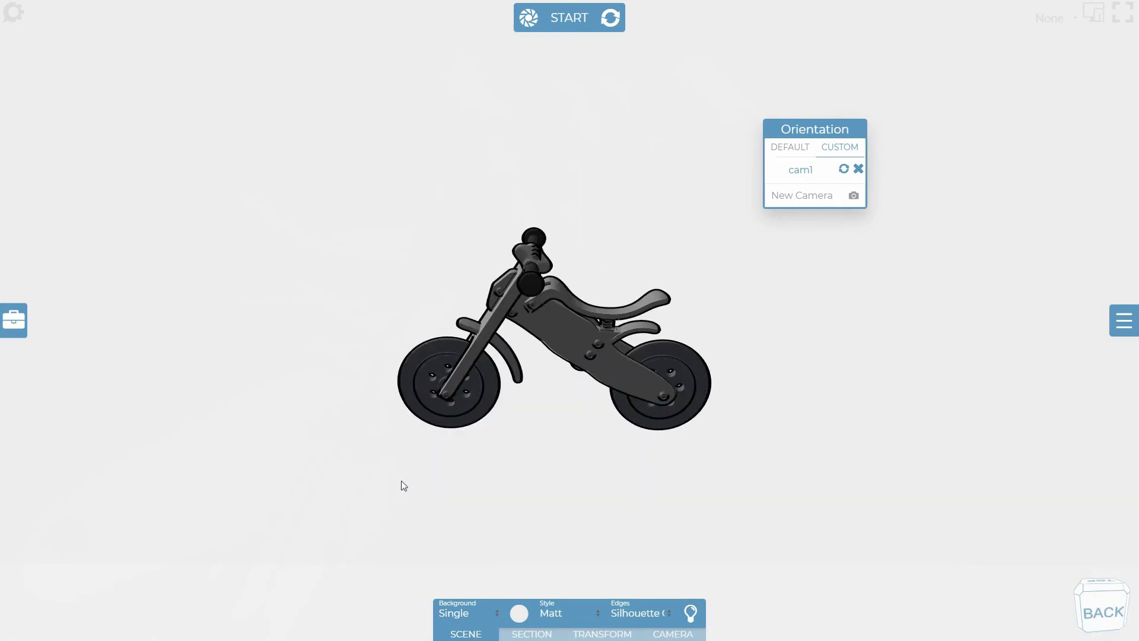
{"action": "left_click", "coordinate": [806, 175]}
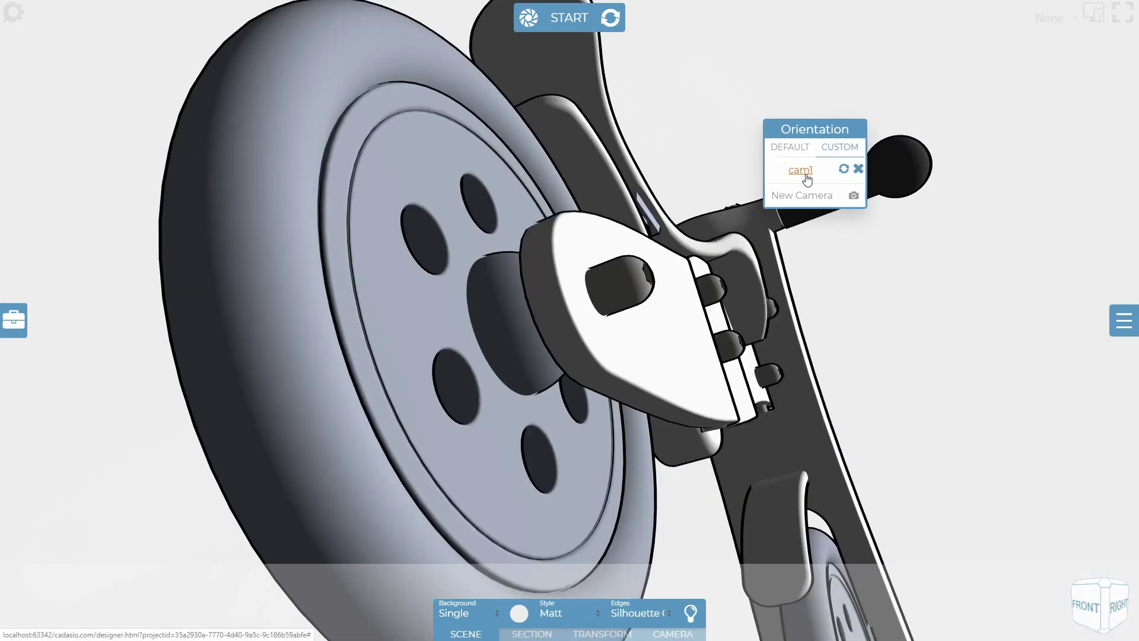
{"action": "left_click", "coordinate": [822, 294]}
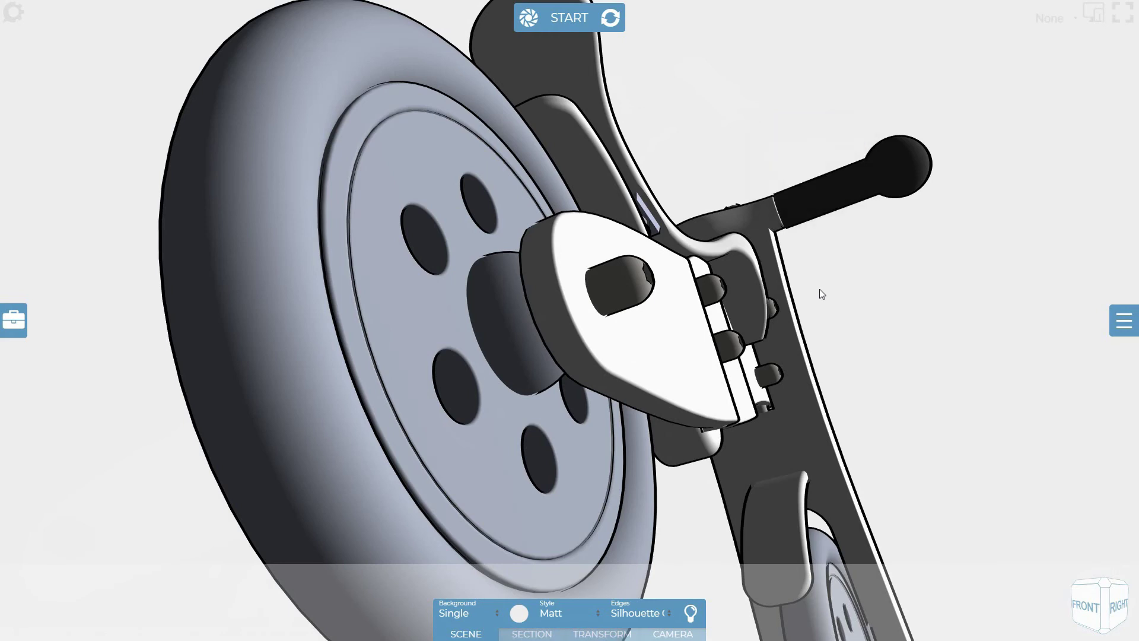
Restore the view to the step's saved camera position using the camera tools.
{"action": "left_click", "coordinate": [665, 636]}
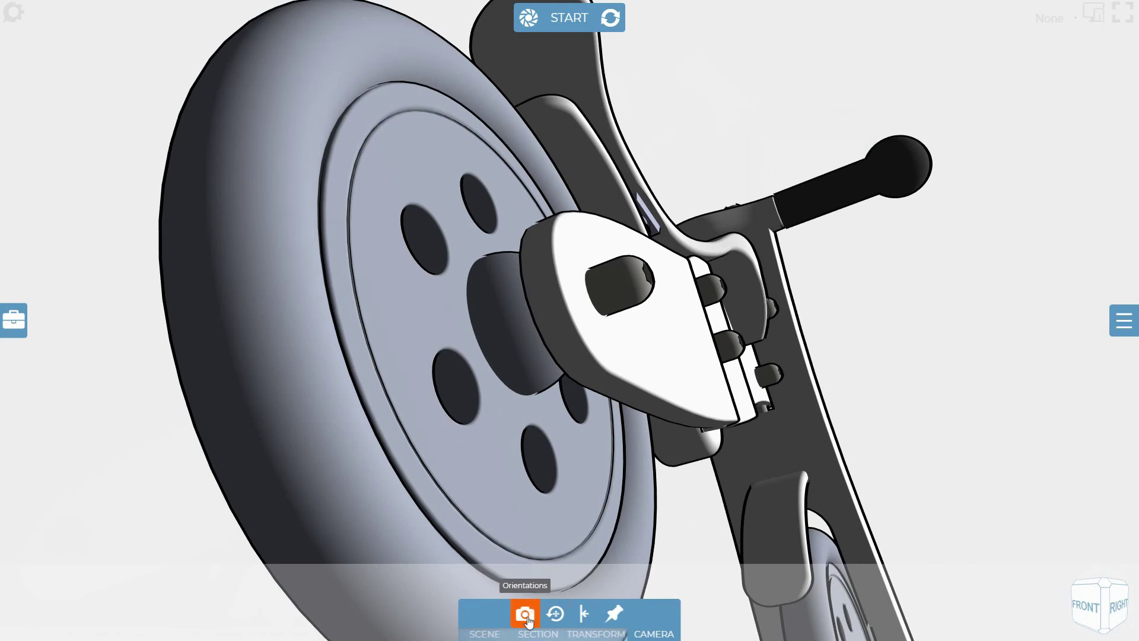
{"action": "left_click", "coordinate": [526, 616]}
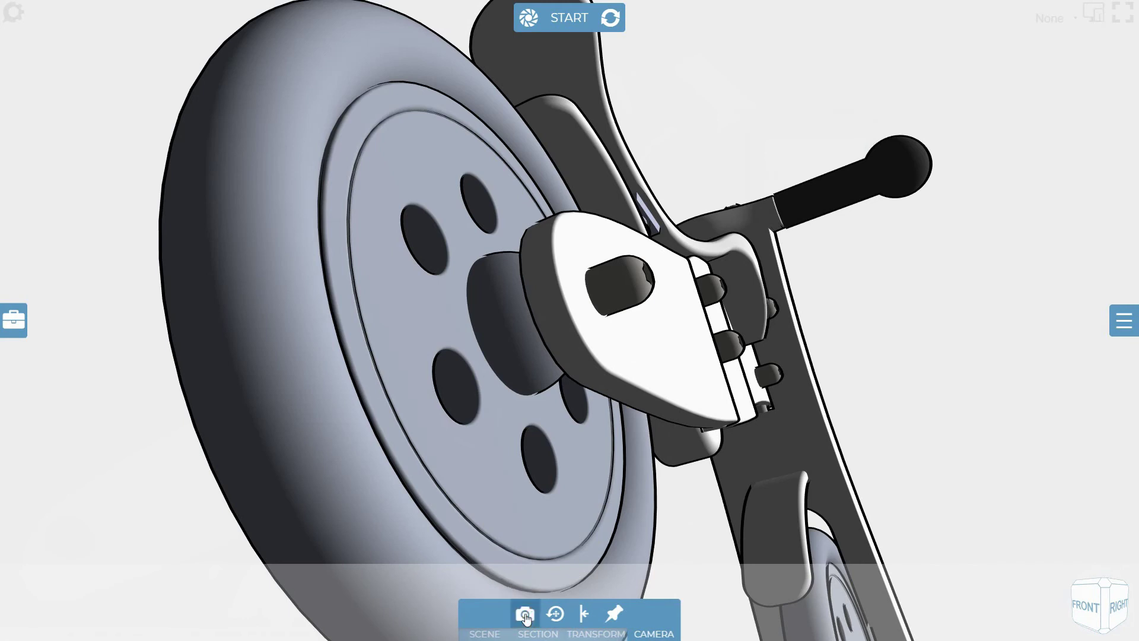
{"action": "left_click", "coordinate": [525, 615]}
{"action": "left_click", "coordinate": [525, 615]}
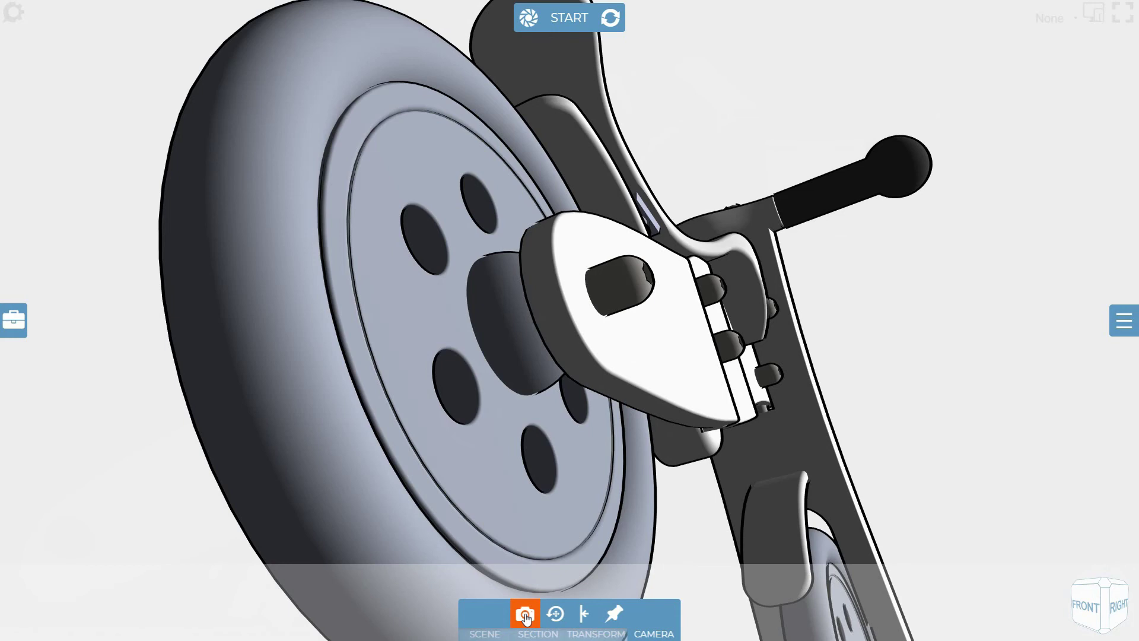
{"action": "left_click", "coordinate": [556, 617]}
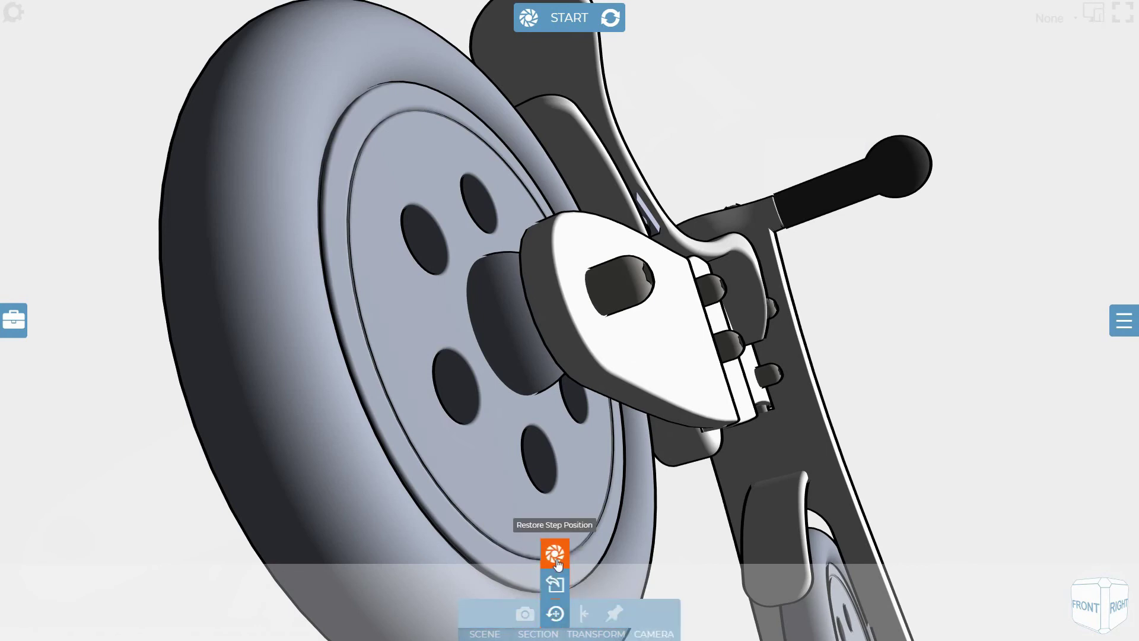
{"action": "left_click", "coordinate": [555, 555]}
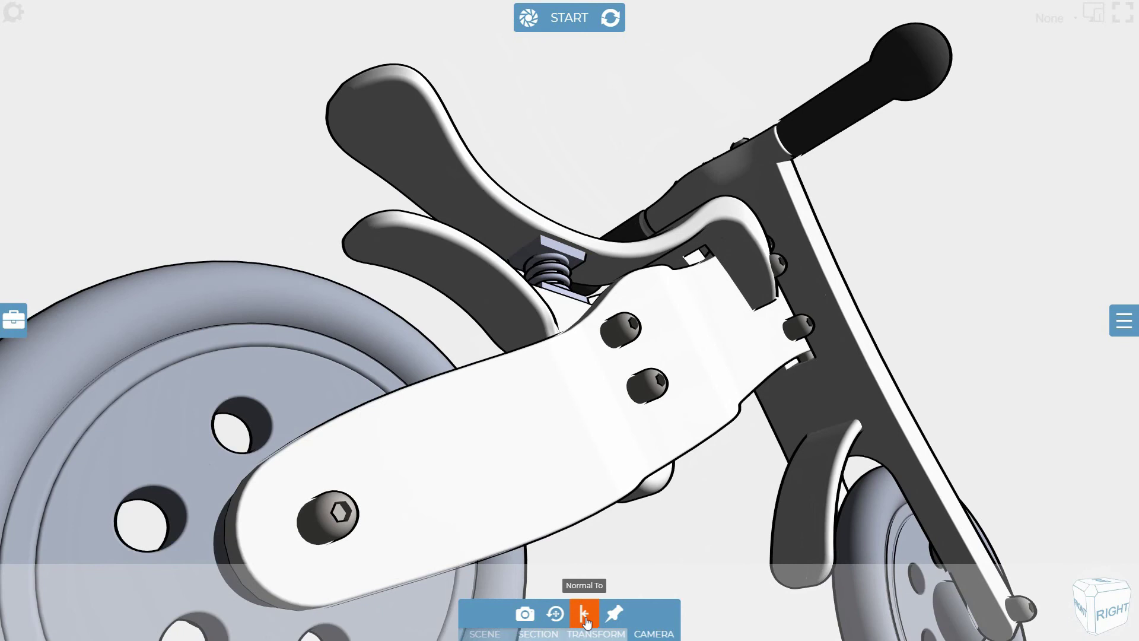
Orient the view normal to the flat side face of the wooden frame, and then show the camera tools.
{"action": "left_click", "coordinate": [584, 615]}
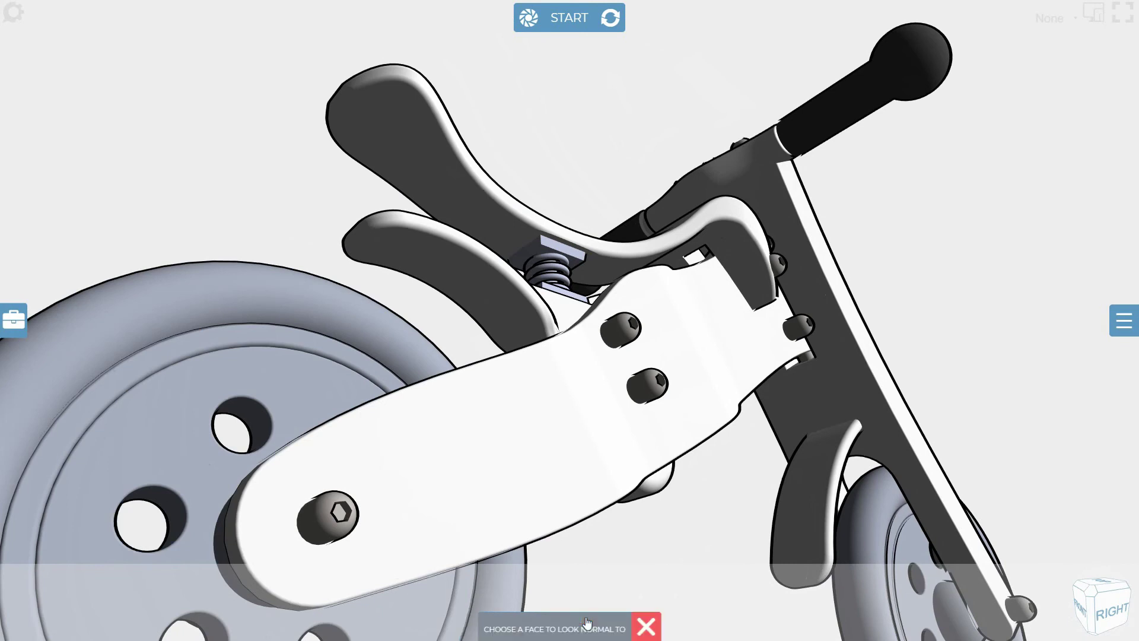
{"action": "left_click", "coordinate": [687, 361]}
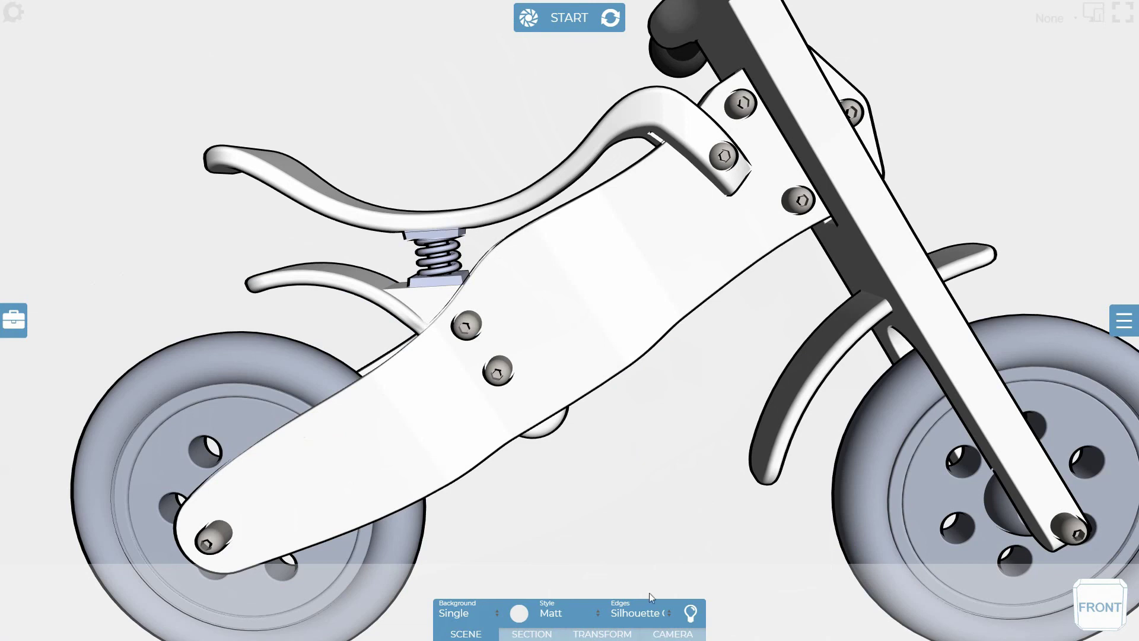
{"action": "left_click", "coordinate": [673, 634]}
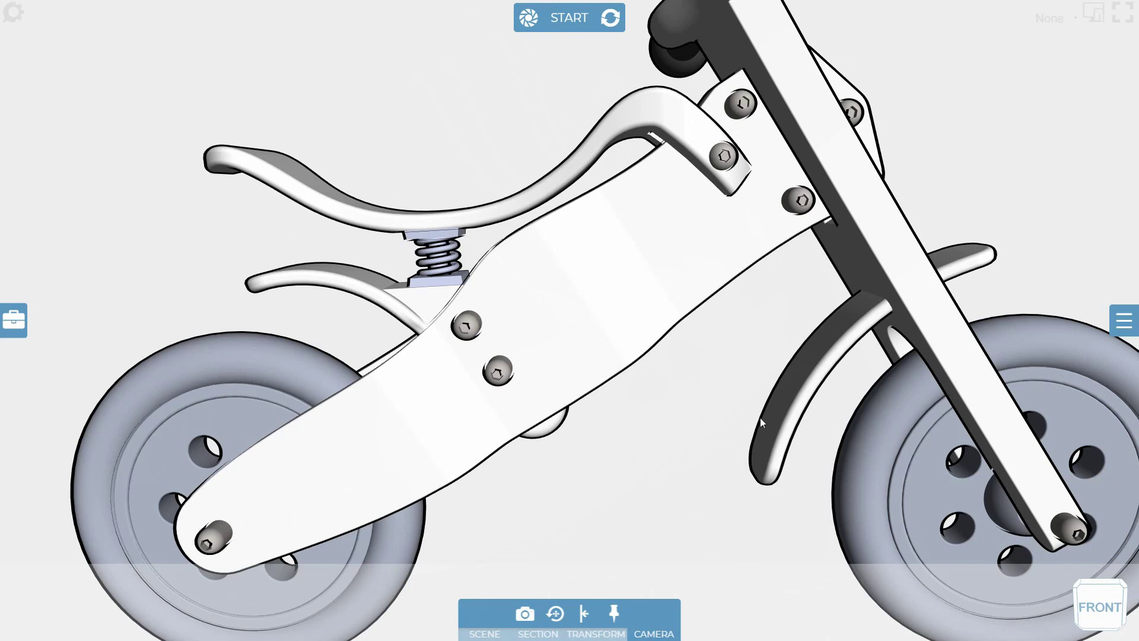
View the bike in the standard isometric orientation and close the orientation box.
{"action": "right_click", "coordinate": [760, 418]}
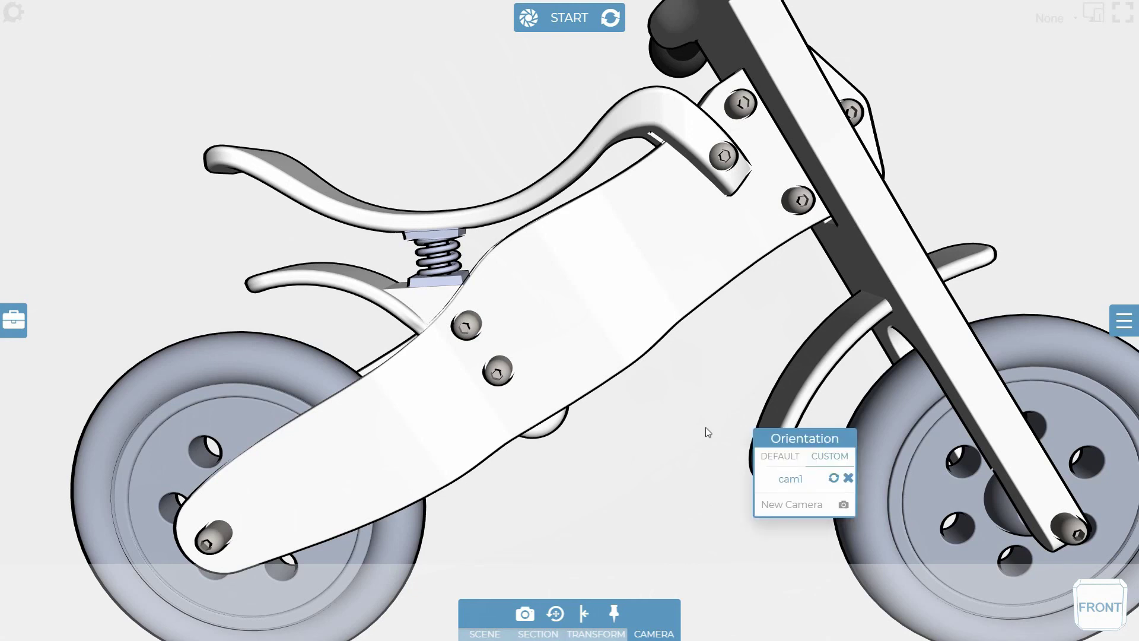
{"action": "left_click", "coordinate": [779, 455]}
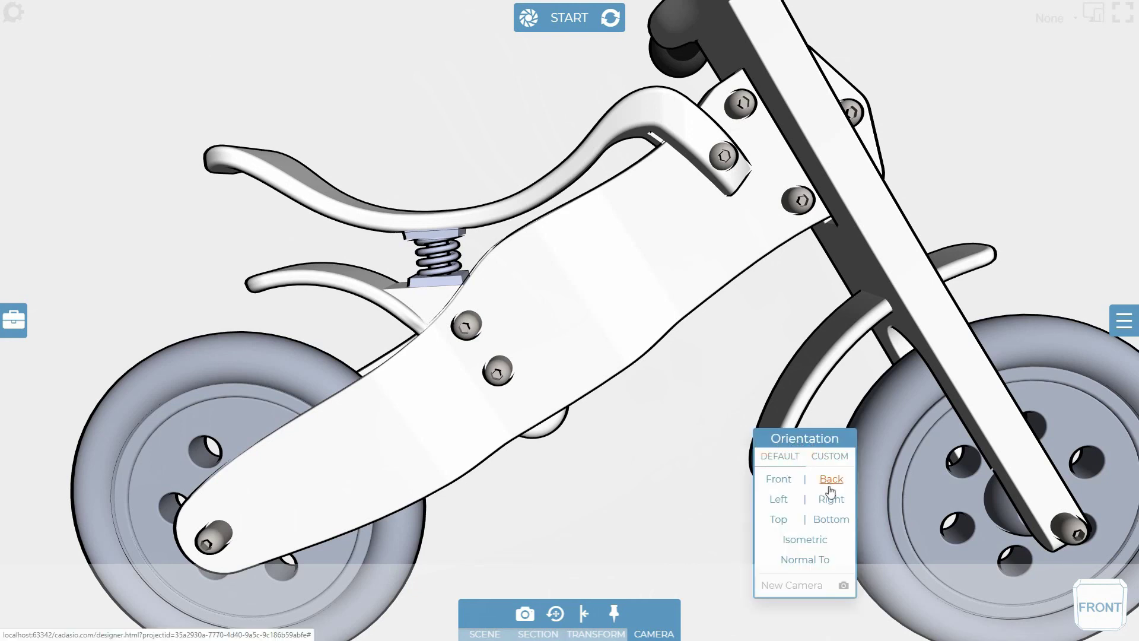
{"action": "left_click", "coordinate": [805, 539]}
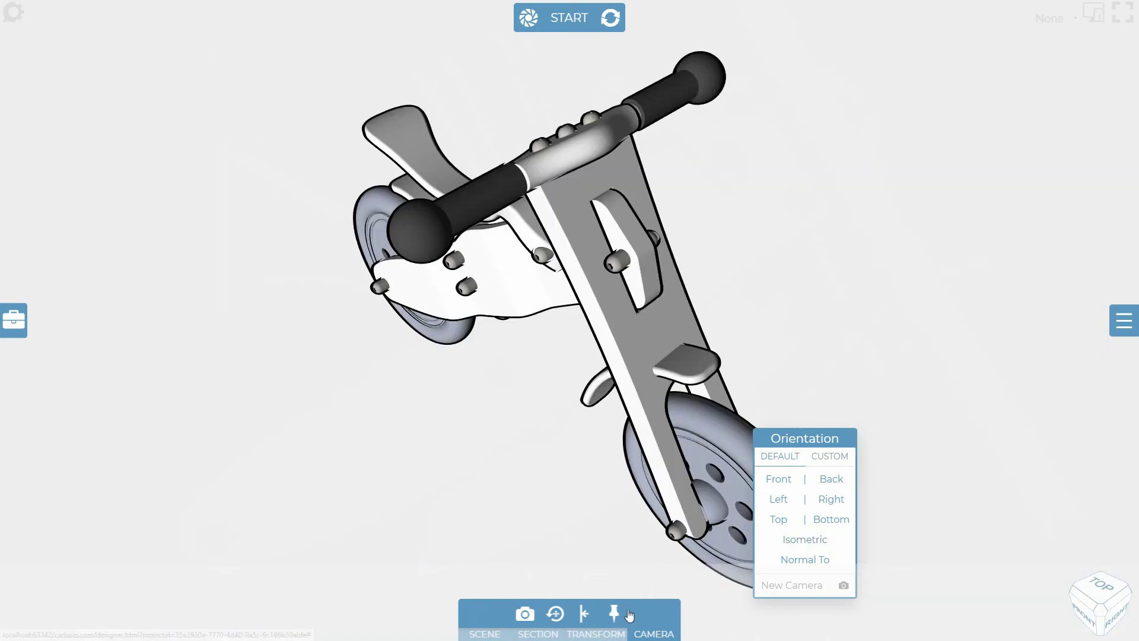
{"action": "left_click", "coordinate": [575, 517]}
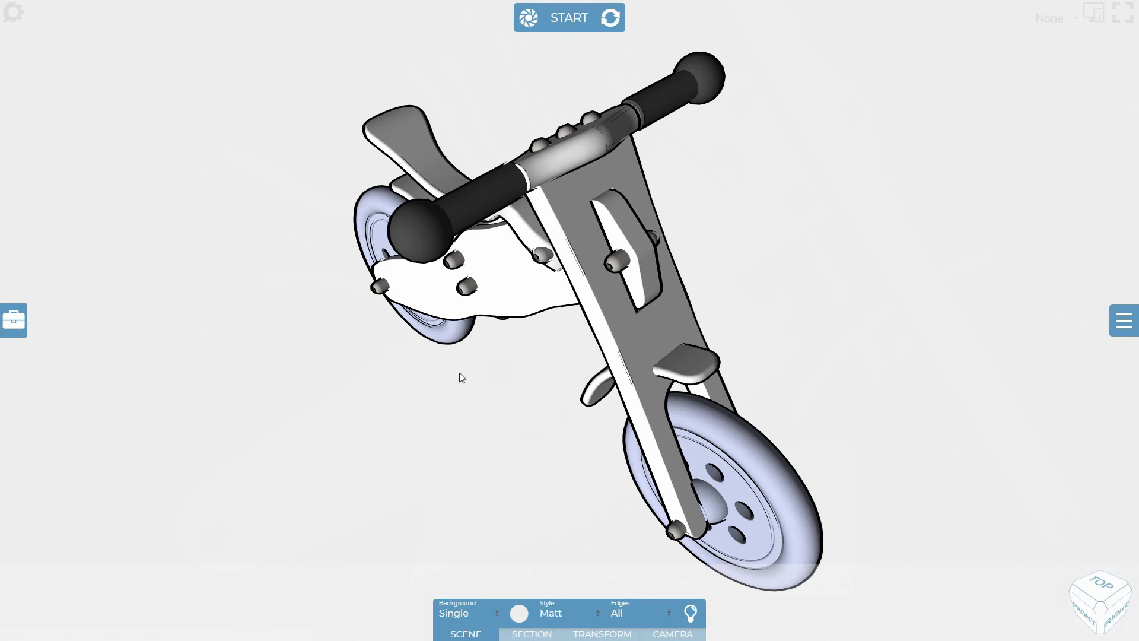
Open the designer's main menu.
{"action": "left_click", "coordinate": [14, 13]}
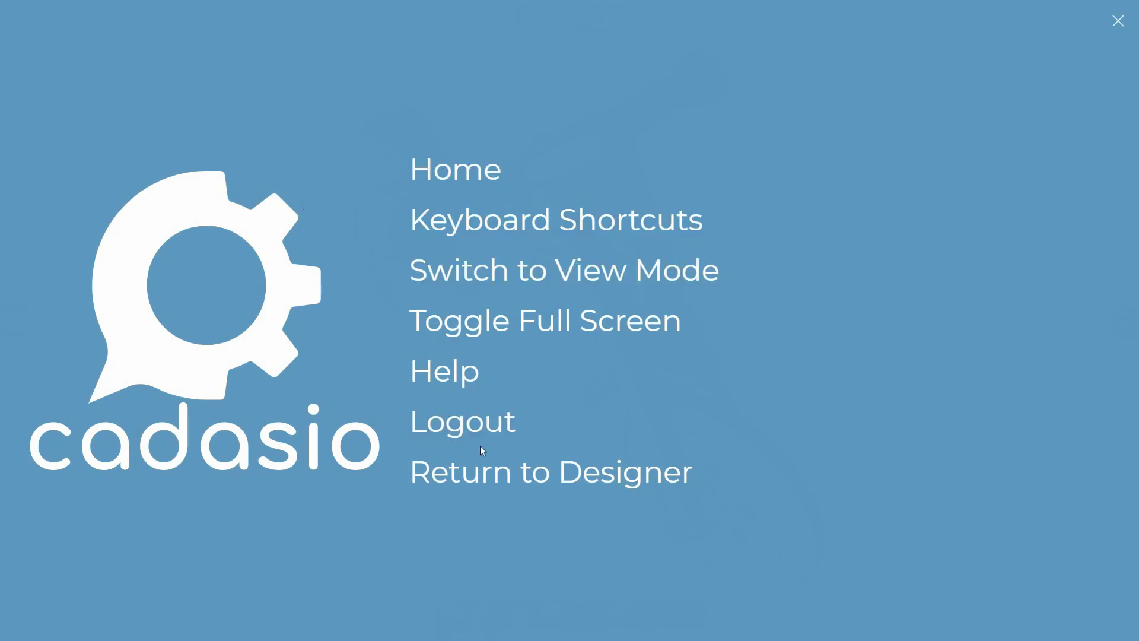